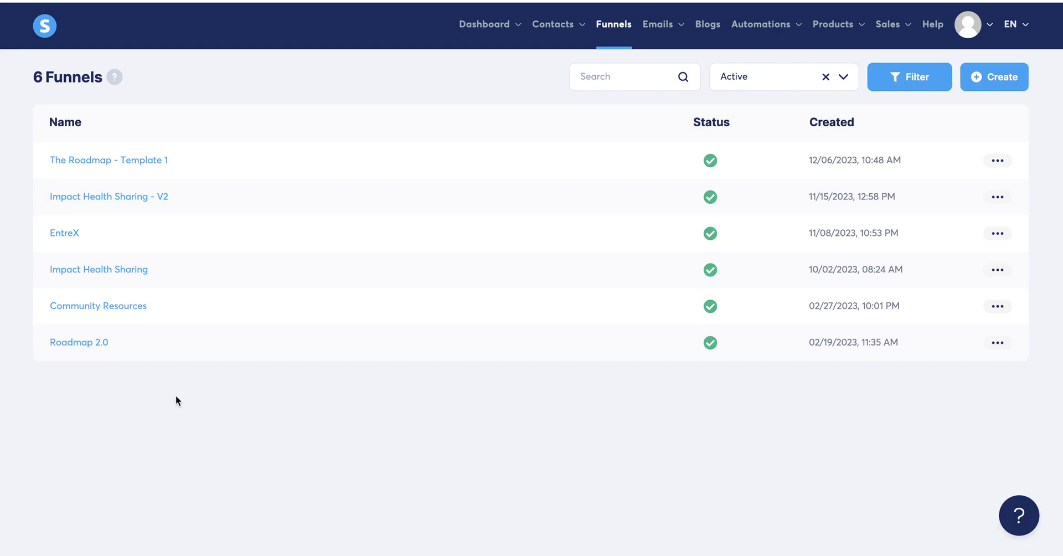
- Open the funnels list and look over the action menus of existing funnels
left_click(609, 30)
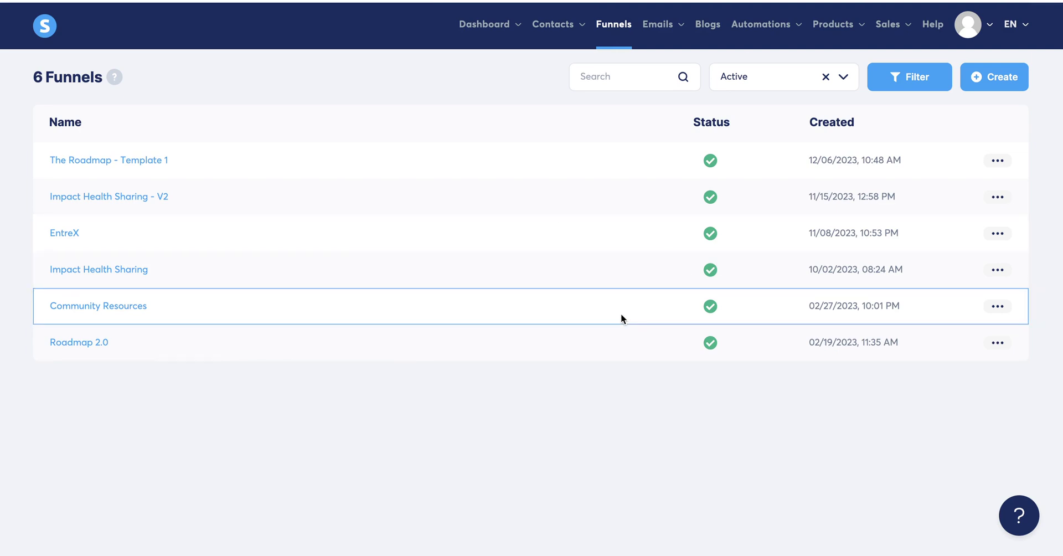
left_click(997, 194)
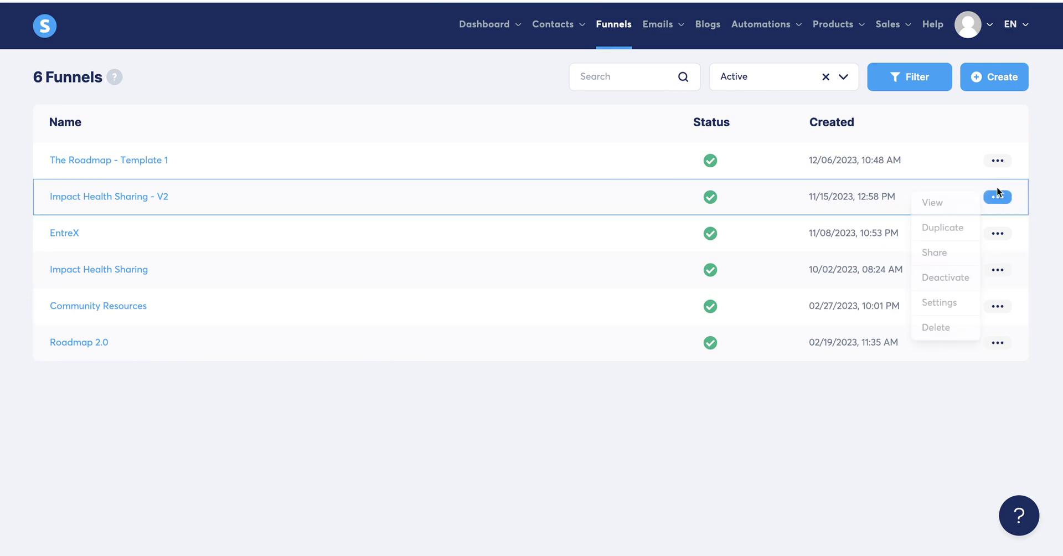
left_click(997, 161)
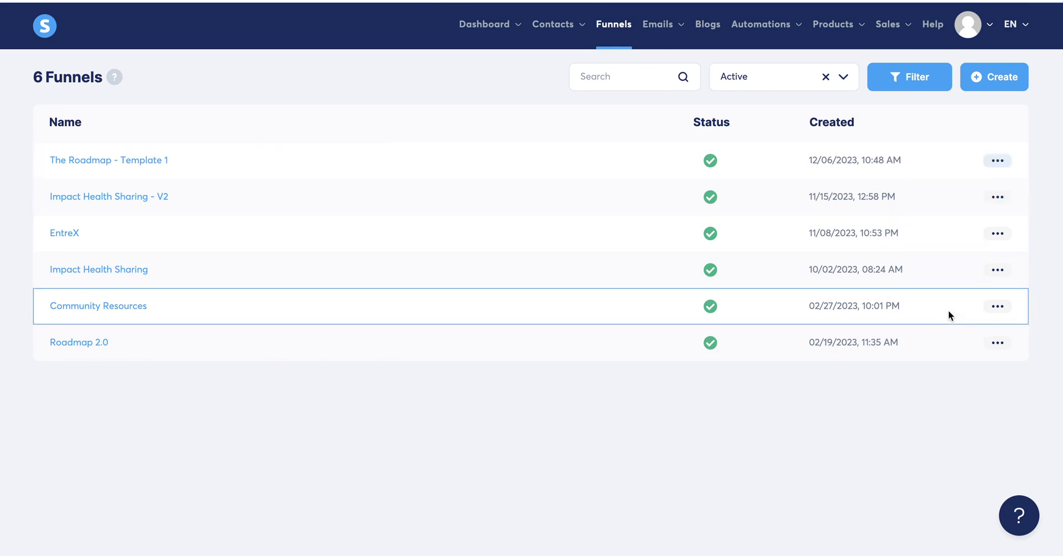
left_click(998, 160)
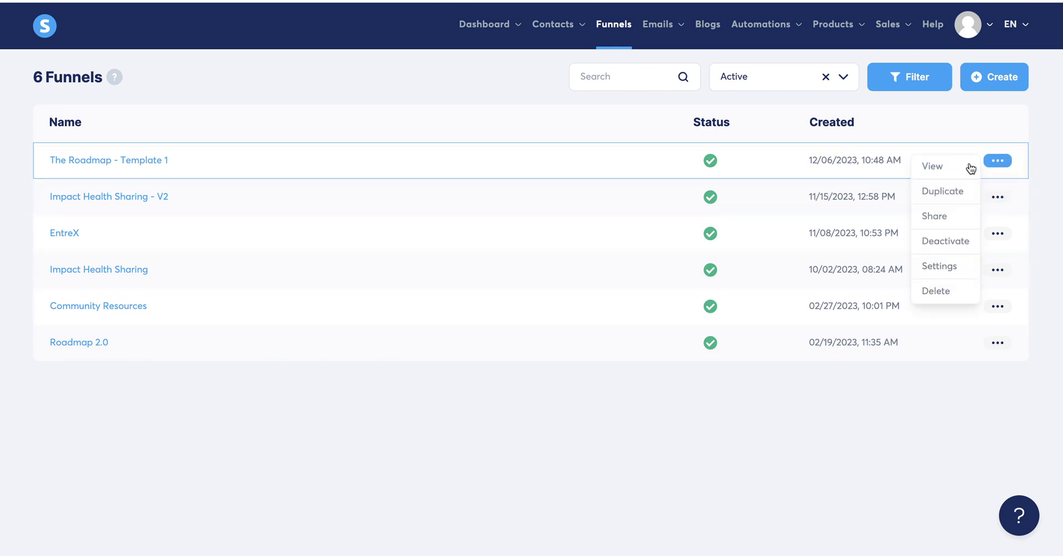
left_click(998, 161)
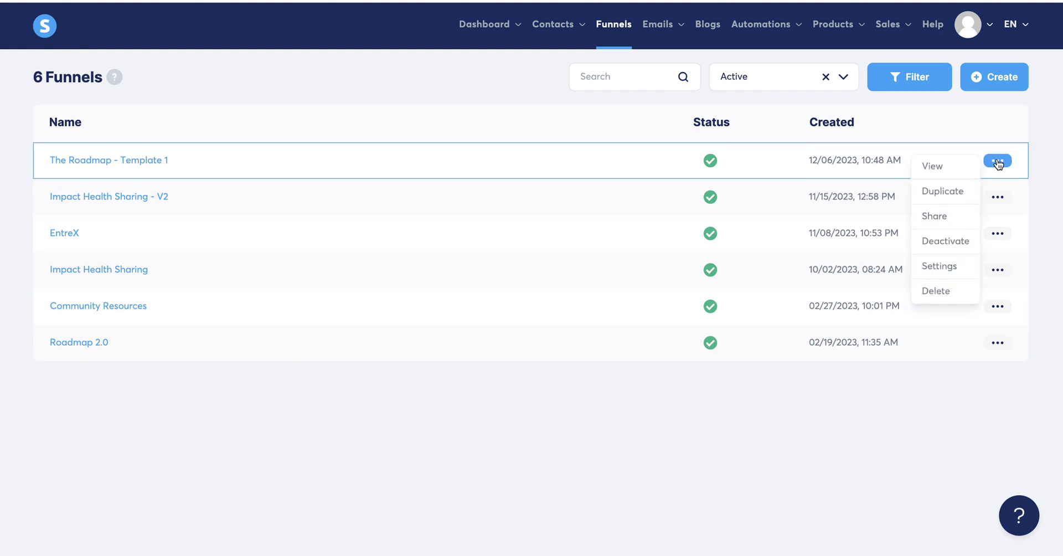
- Create and save a new funnel 'Roadmap 3.0' on pippins.systeme.io with a Custom goal
left_click(994, 81)
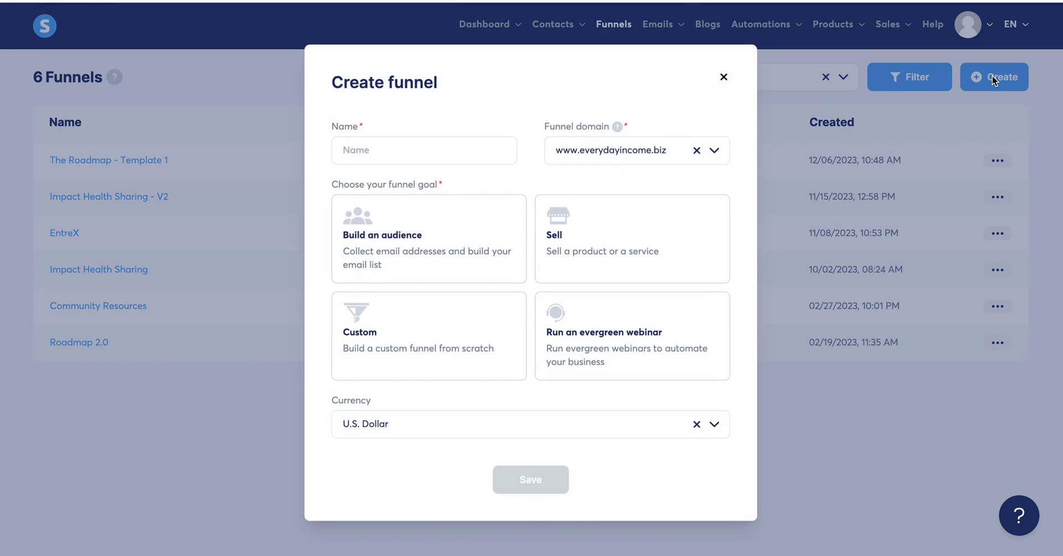
left_click(715, 151)
left_click(645, 231)
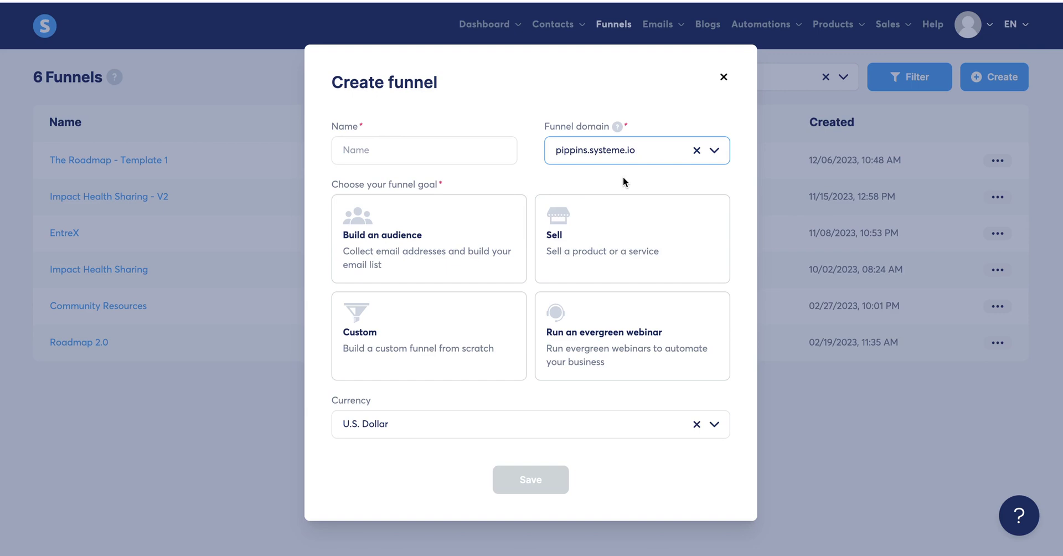
left_click(458, 148)
type("Roadmap 3.0")
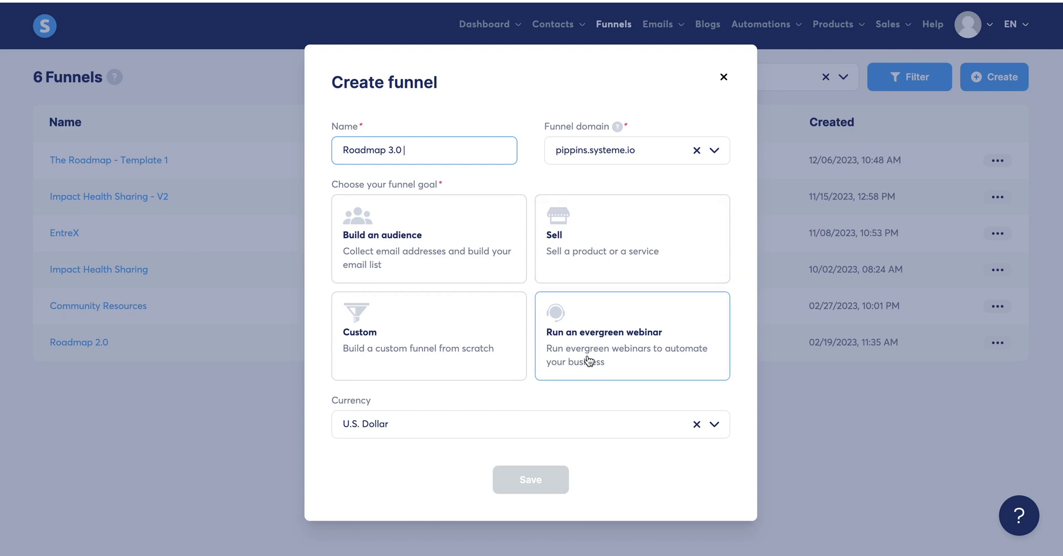
left_click(440, 355)
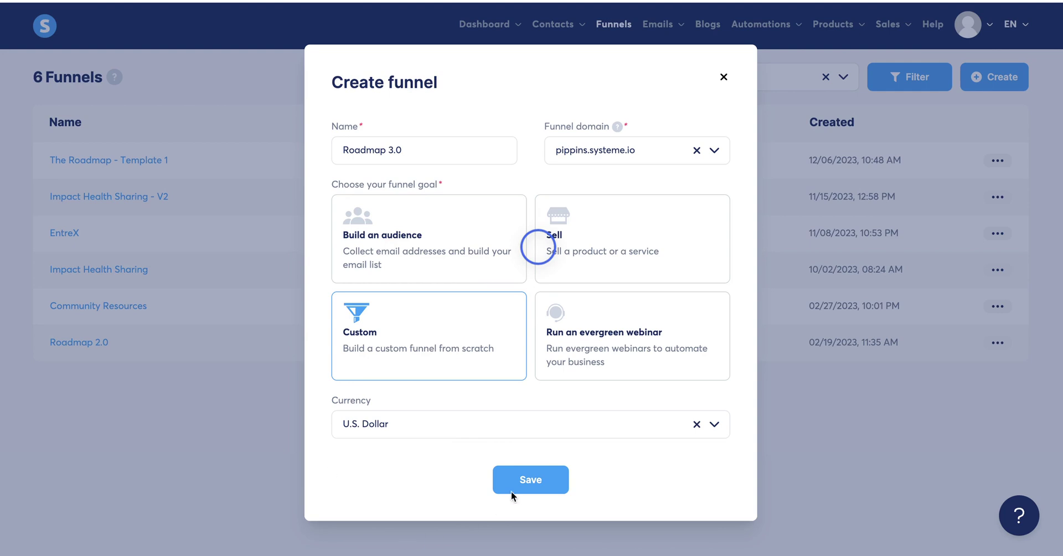
left_click(532, 483)
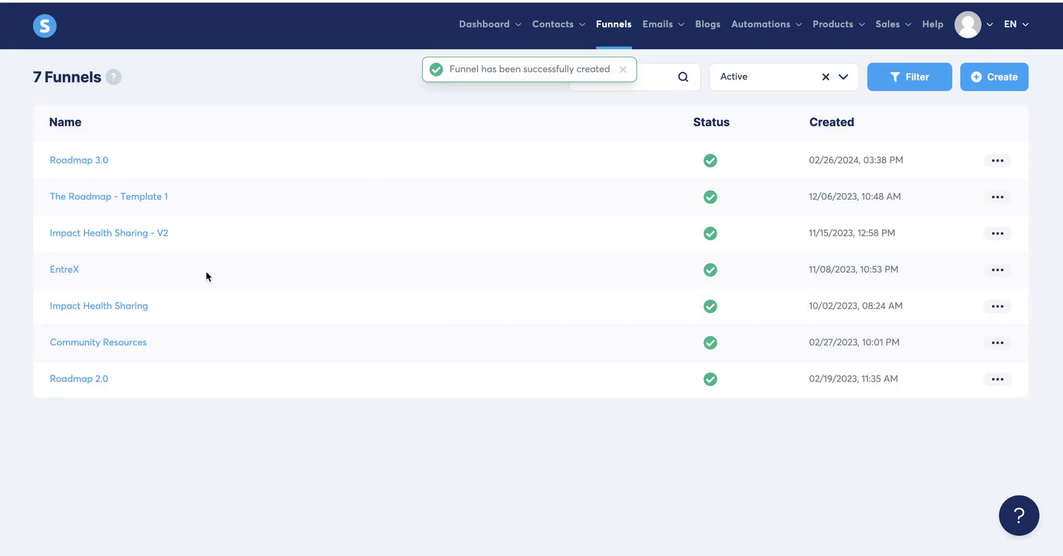
- Open Roadmap 3.0 and add a step named 'Squeeze Page' of type Squeeze page
left_click(92, 165)
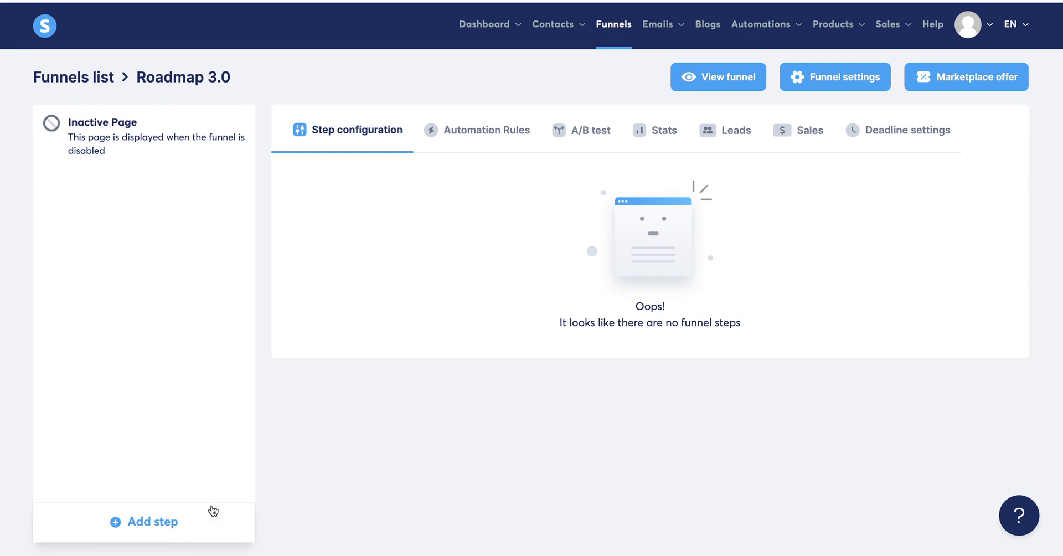
left_click_drag(199, 521, 99, 519)
left_click(100, 519)
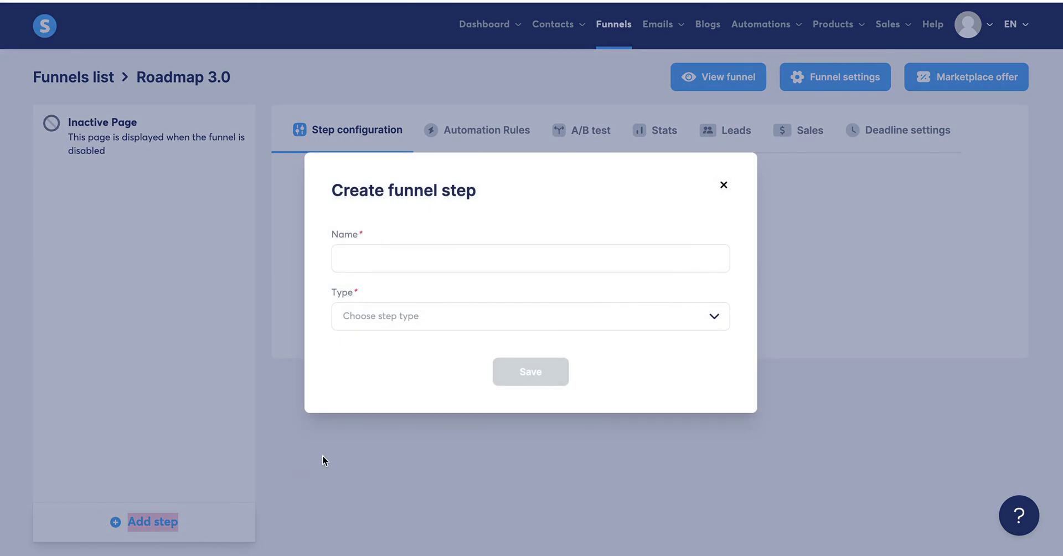
left_click(534, 257)
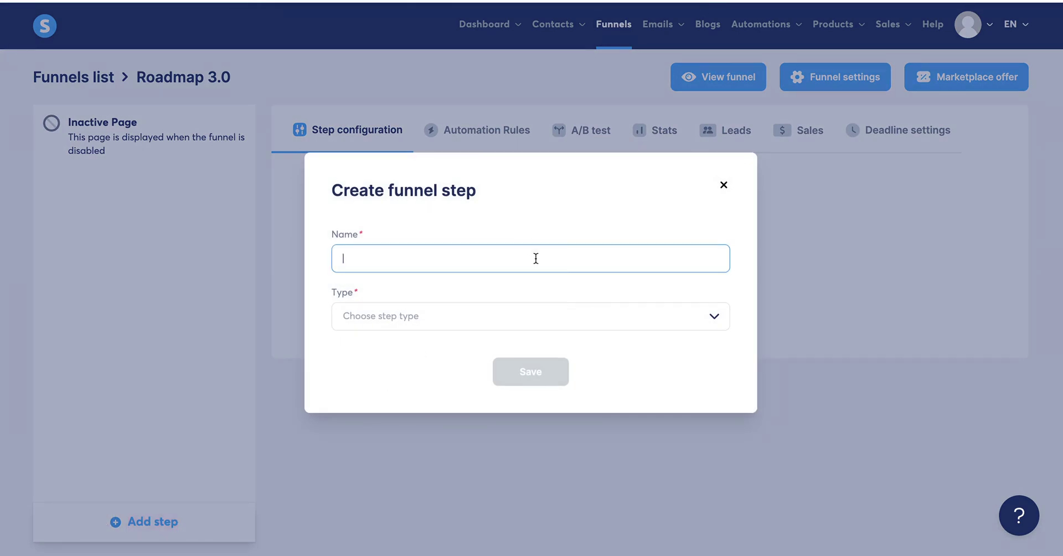
type("Squeeze Page")
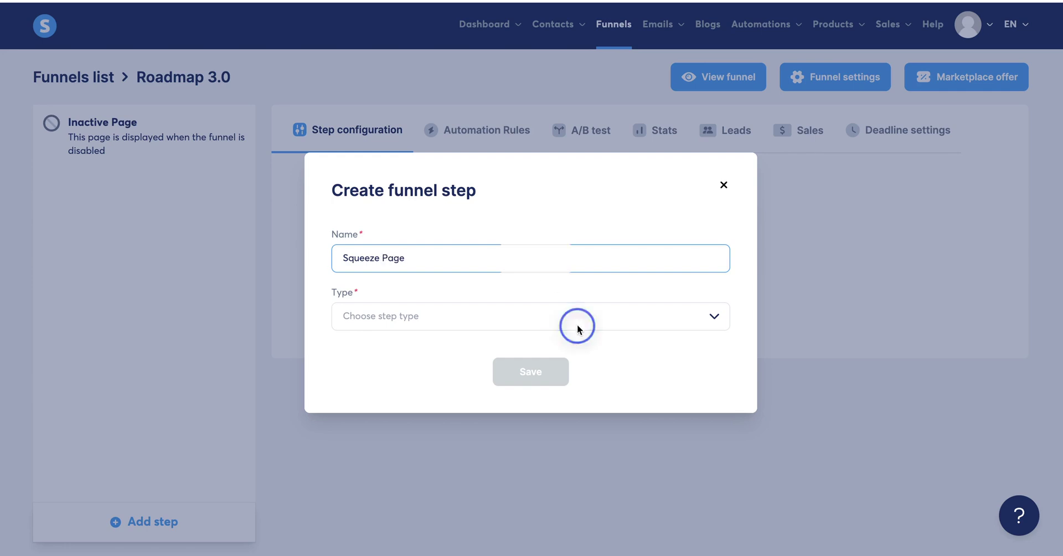
left_click(577, 328)
left_click(546, 361)
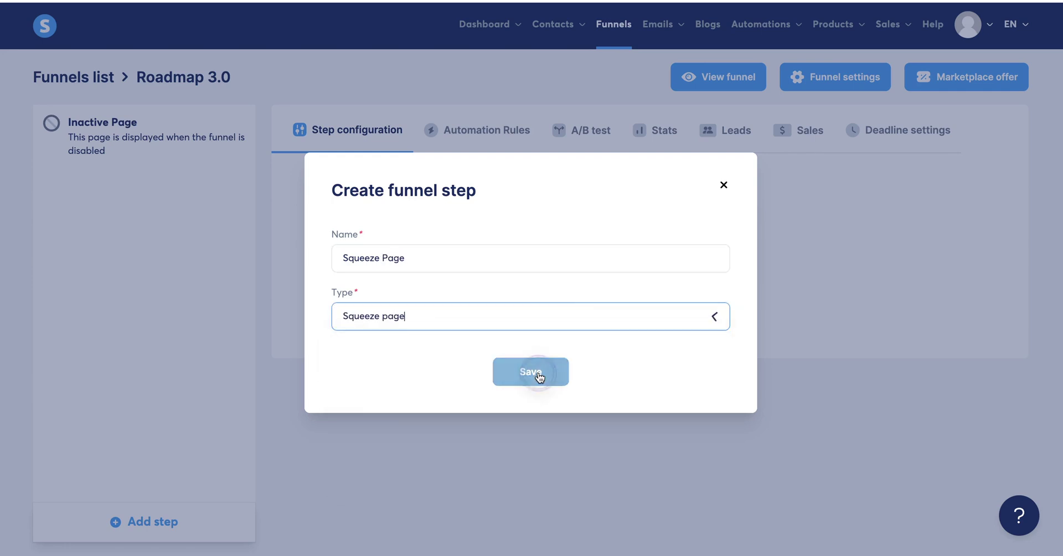
left_click(538, 374)
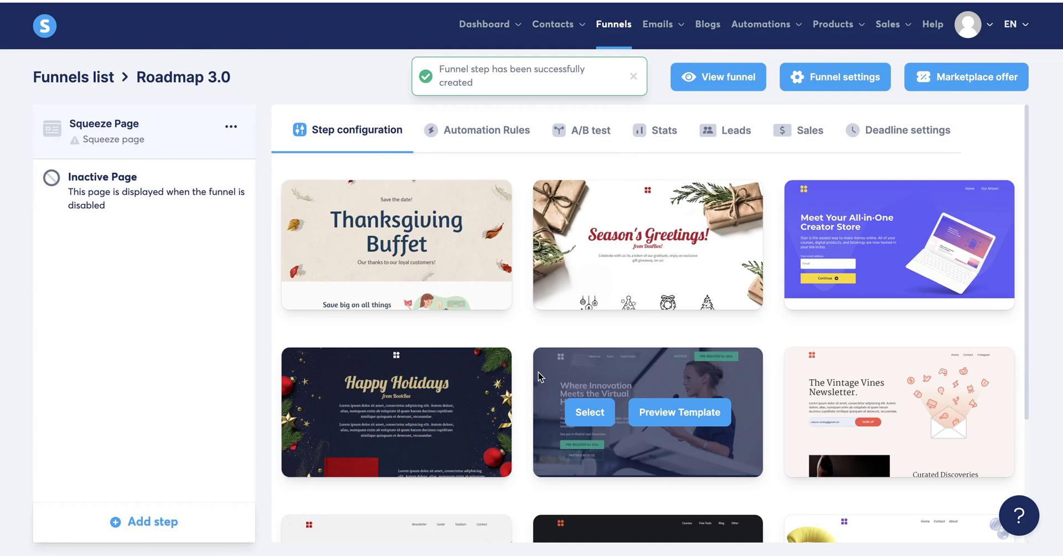
- Show 30 templates per page, go to the next page, and select the video-training blog template
scroll(616, 397, "down", 3)
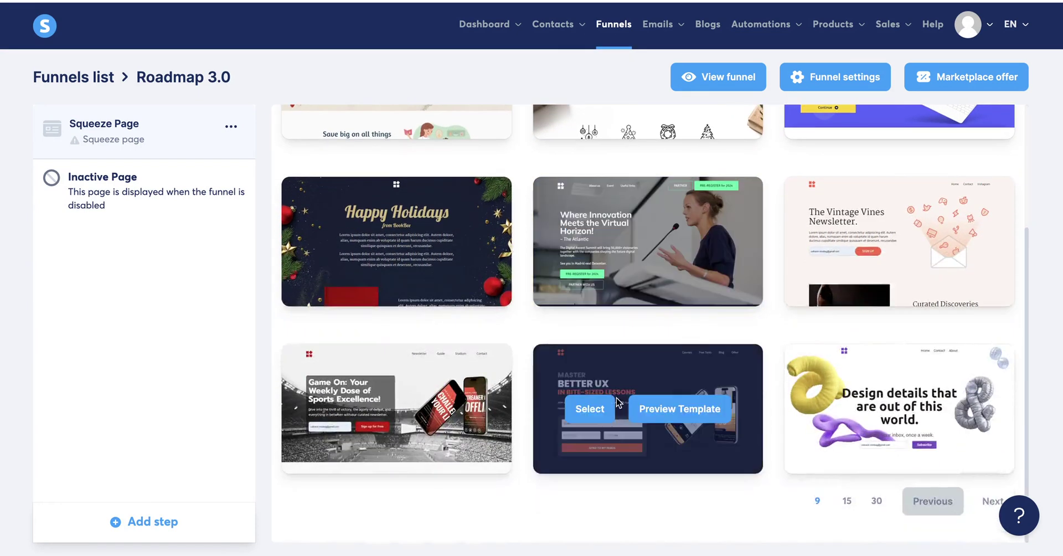
left_click(848, 500)
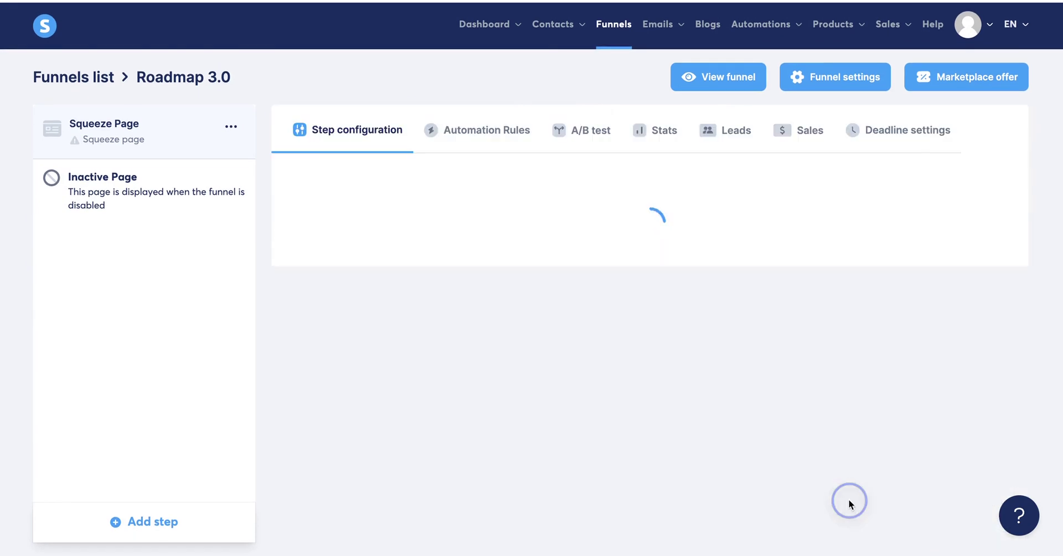
scroll(699, 473, "down", 6)
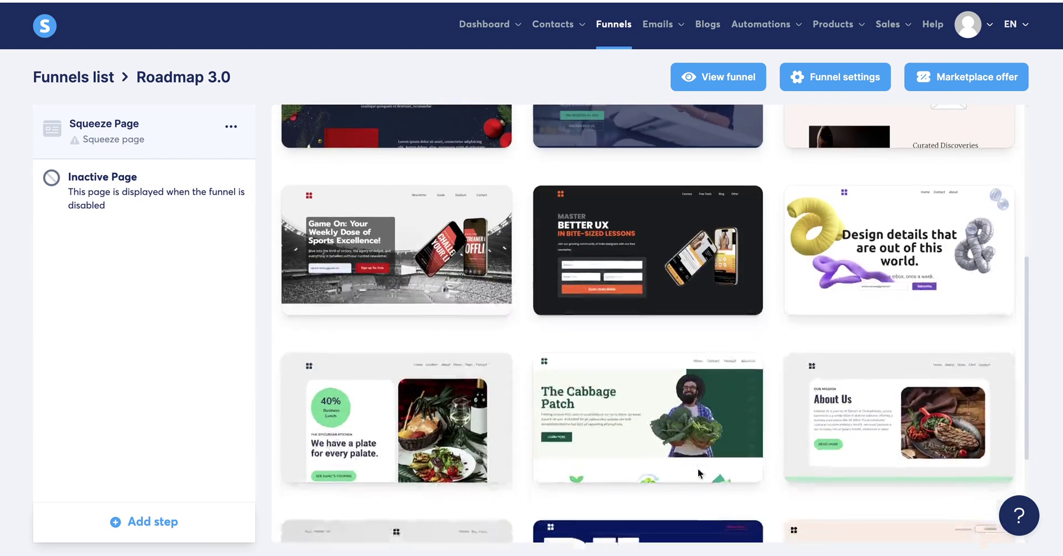
scroll(699, 473, "down", 3)
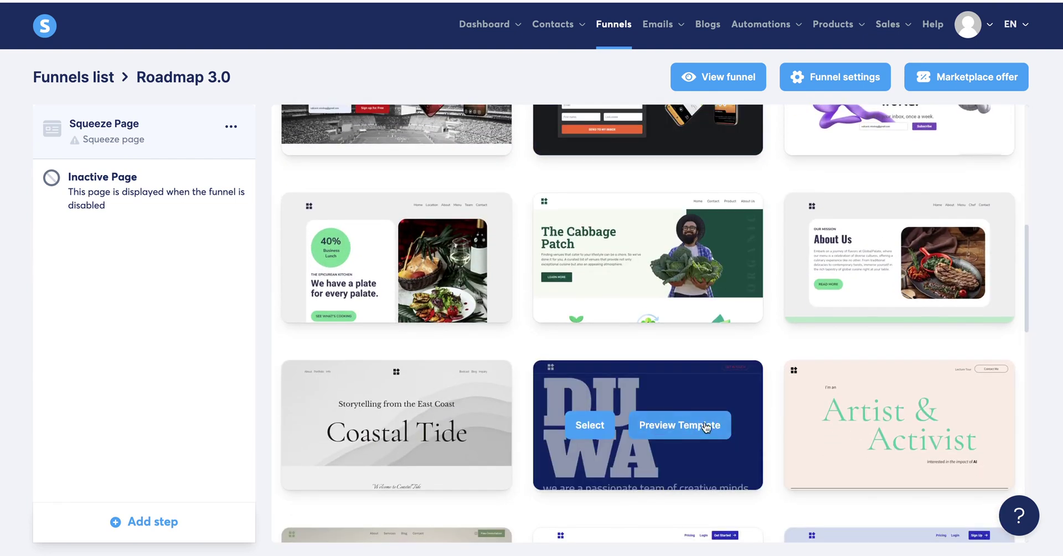
scroll(765, 327, "down", 9)
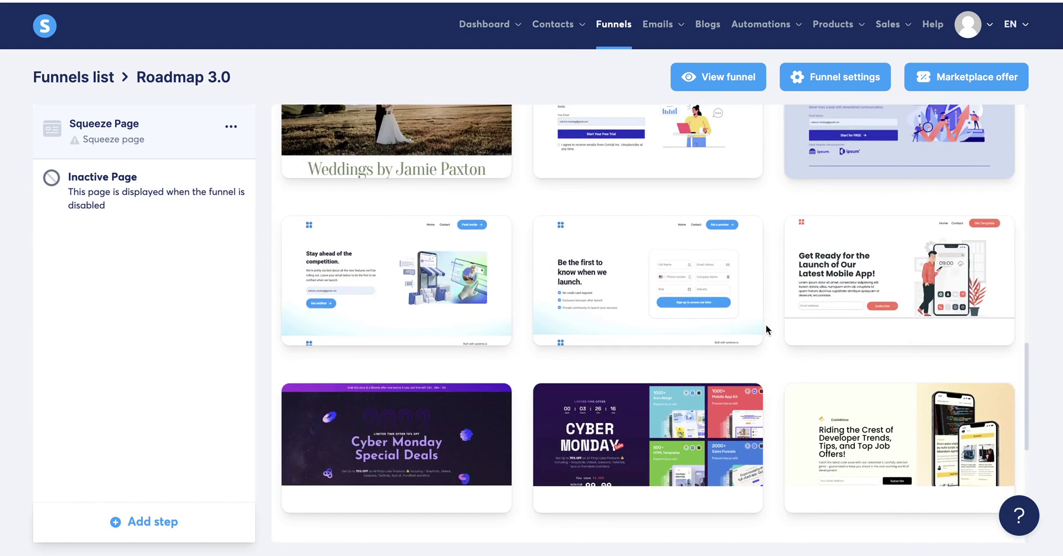
scroll(765, 330, "down", 6)
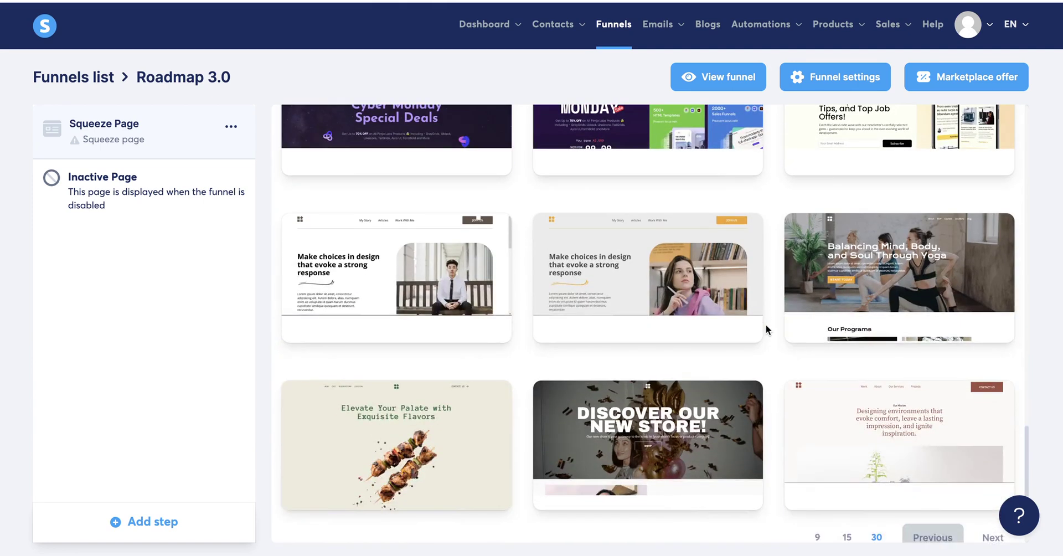
scroll(766, 330, "down", 1)
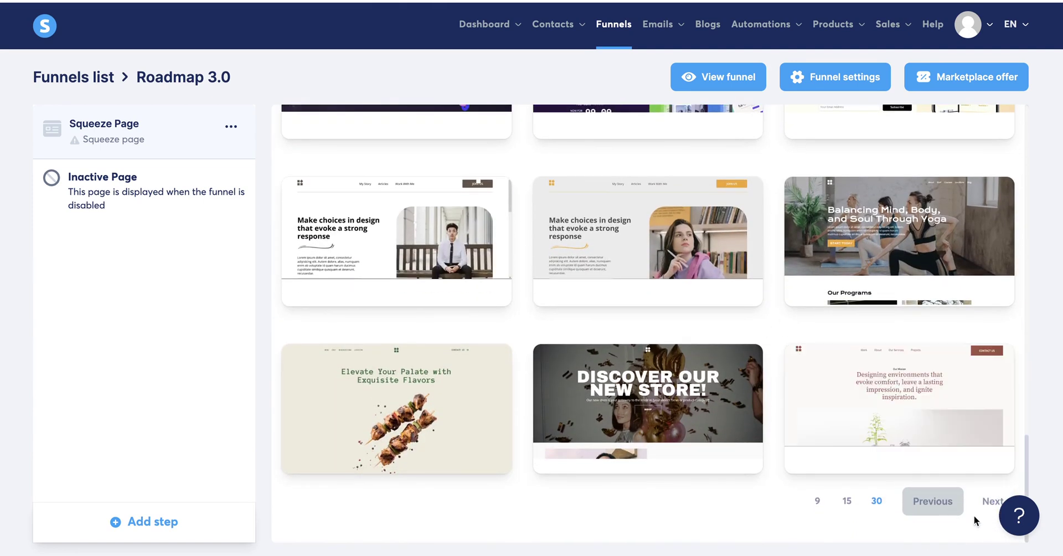
left_click(990, 501)
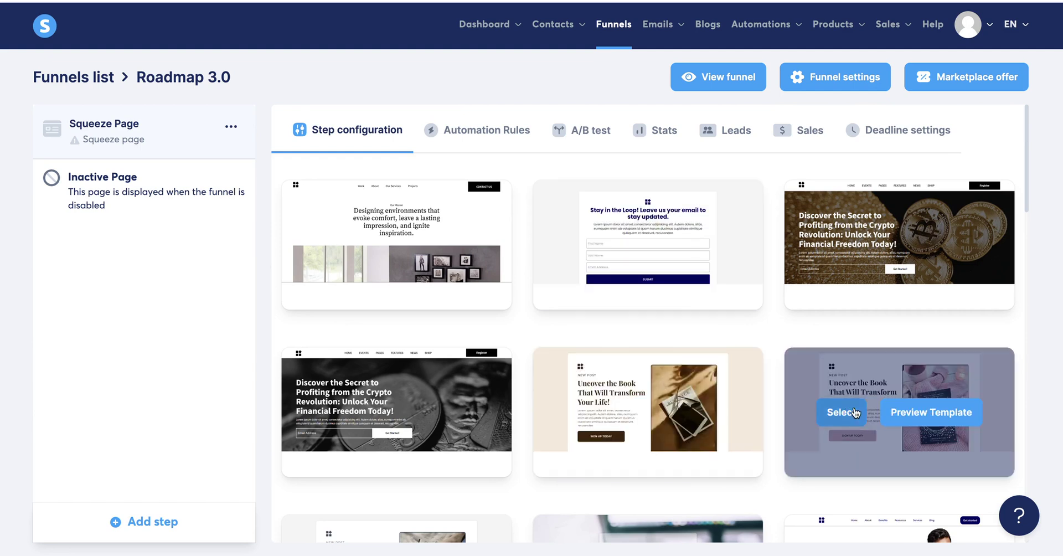
scroll(596, 484, "down", 3)
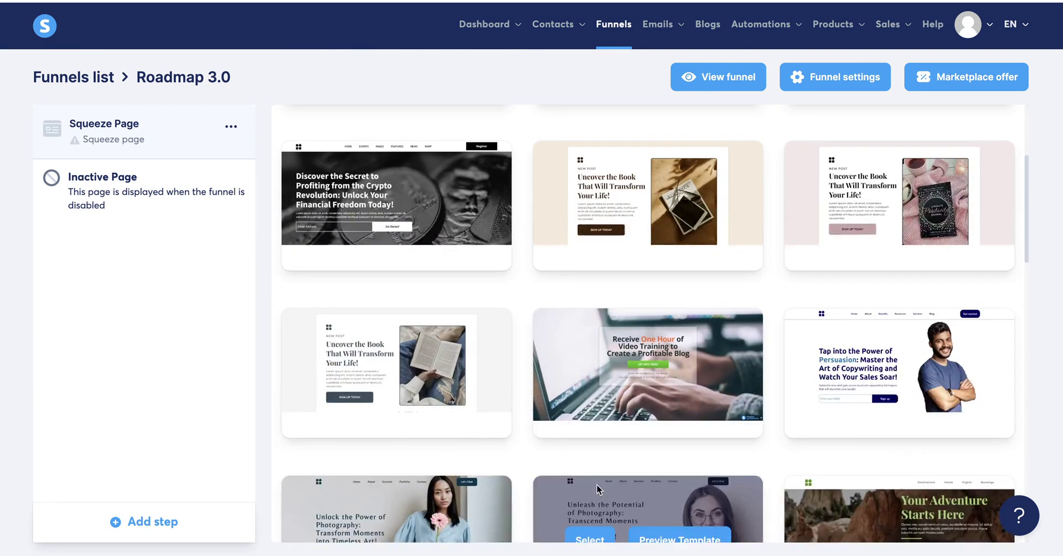
scroll(596, 489, "down", 3)
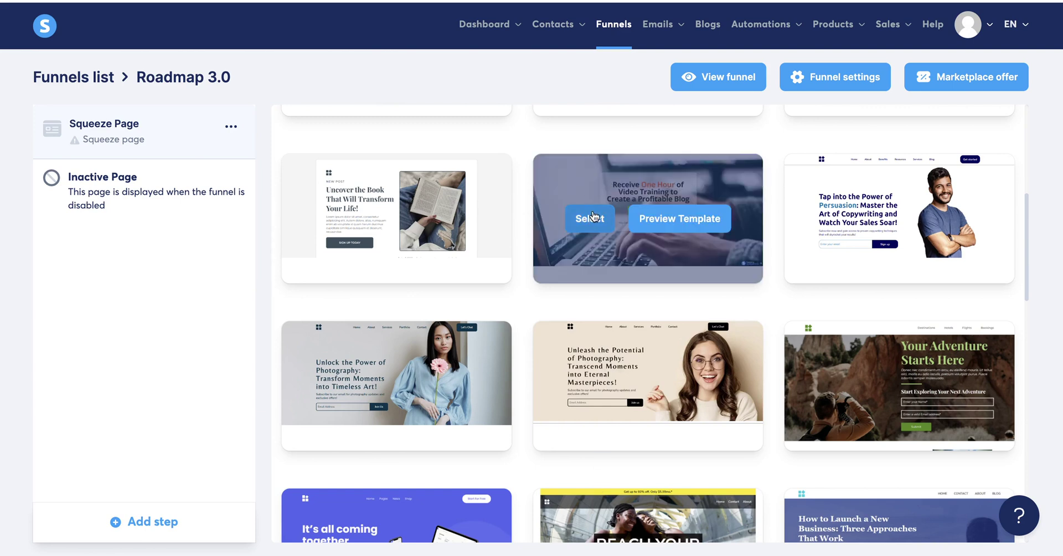
left_click(591, 217)
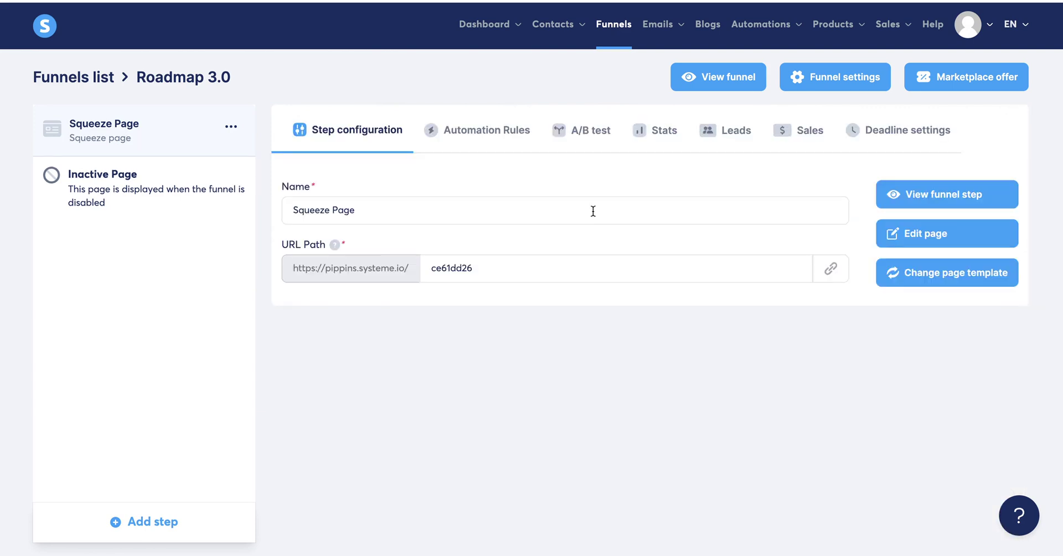
- Replace the current template, paging through the gallery to pick and apply a different one
left_click(929, 274)
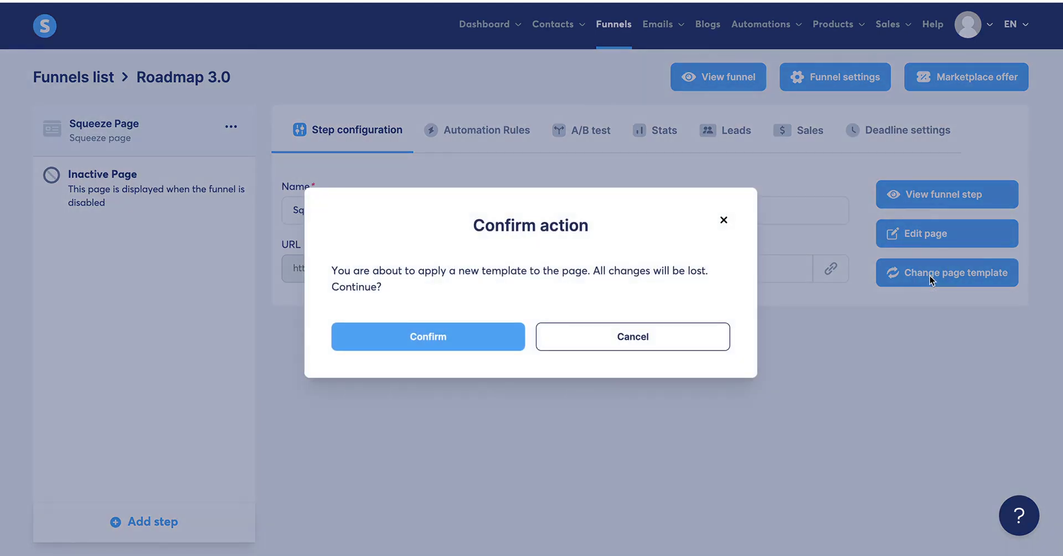
left_click(478, 342)
scroll(480, 346, "down", 1)
scroll(480, 348, "down", 2)
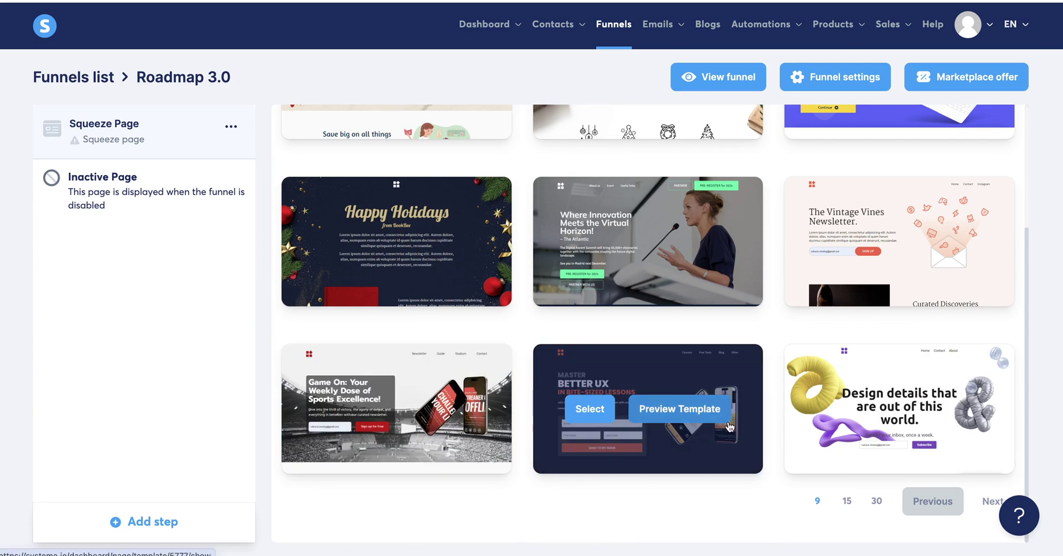
left_click(991, 501)
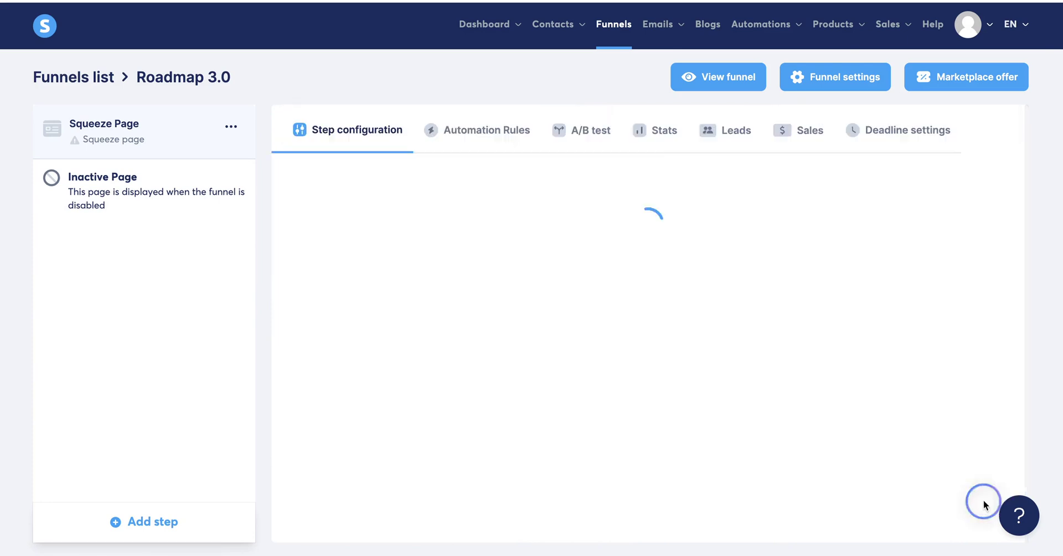
scroll(822, 477, "down", 3)
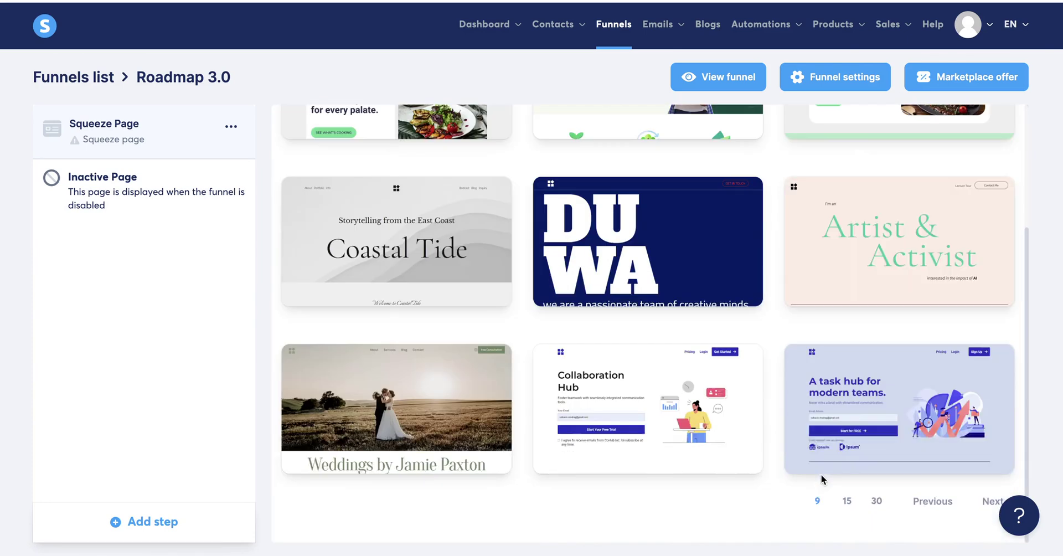
left_click(982, 497)
scroll(686, 472, "down", 3)
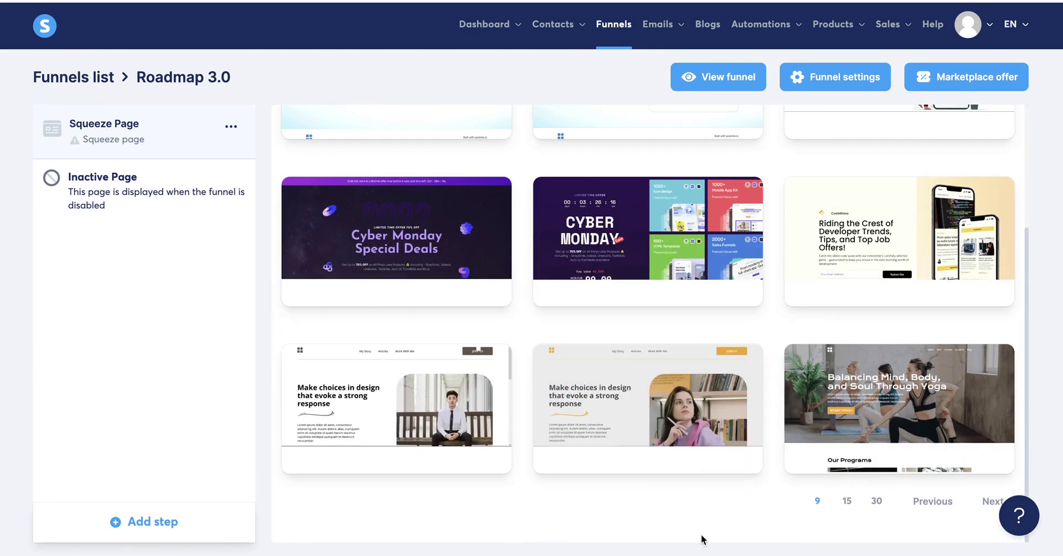
left_click(941, 504)
left_click(580, 408)
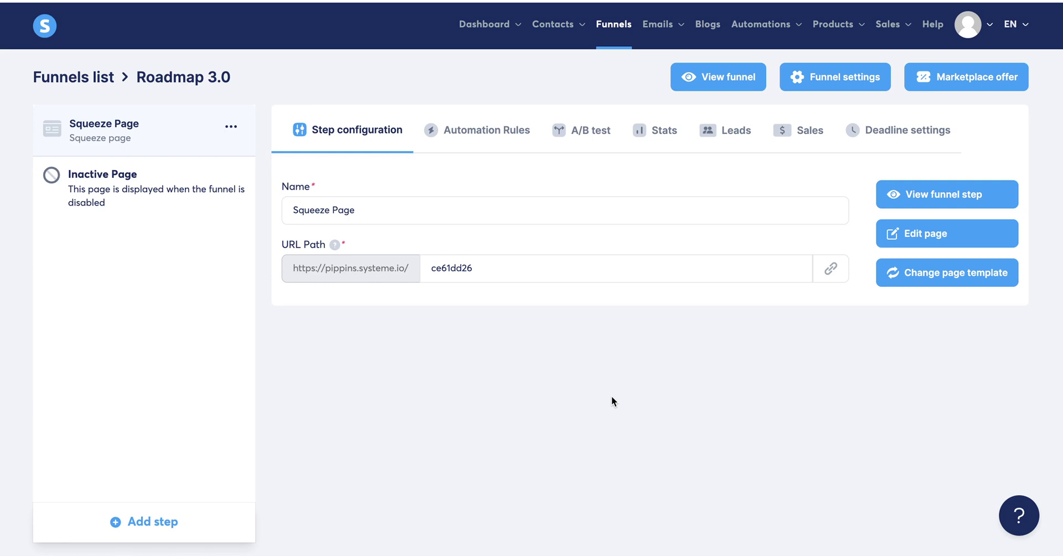
- Launch the page editor for the Squeeze Page step with Edit page
left_click(938, 234)
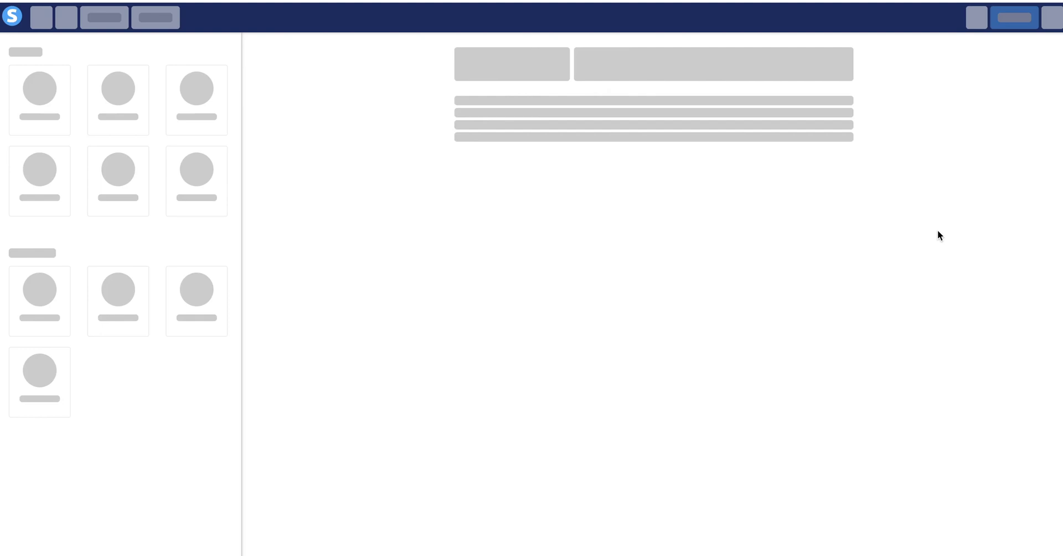
- Scroll through the loaded book landing page down to the footer and back to the hero
scroll(656, 450, "down", 10)
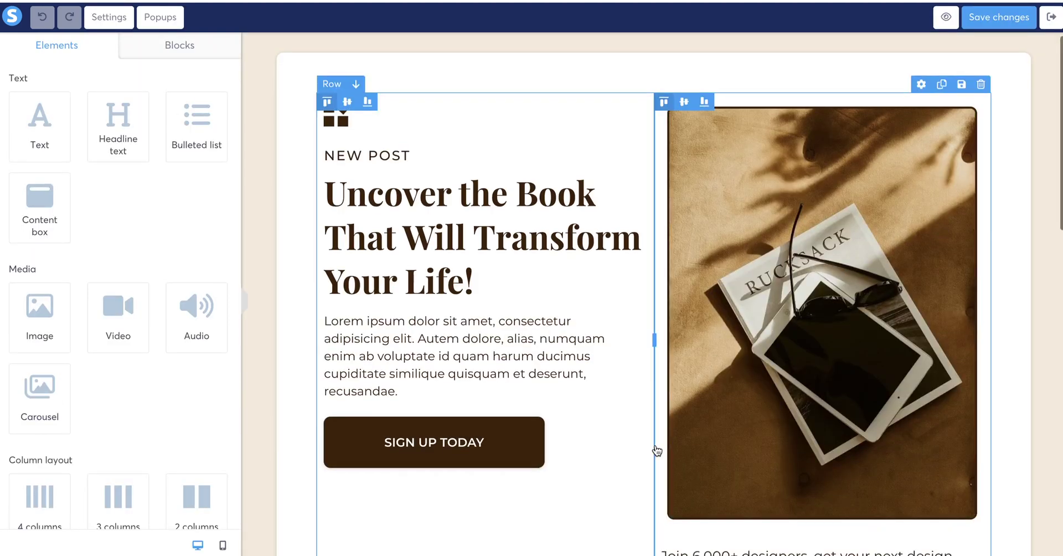
scroll(656, 450, "down", 2)
scroll(656, 449, "up", 10)
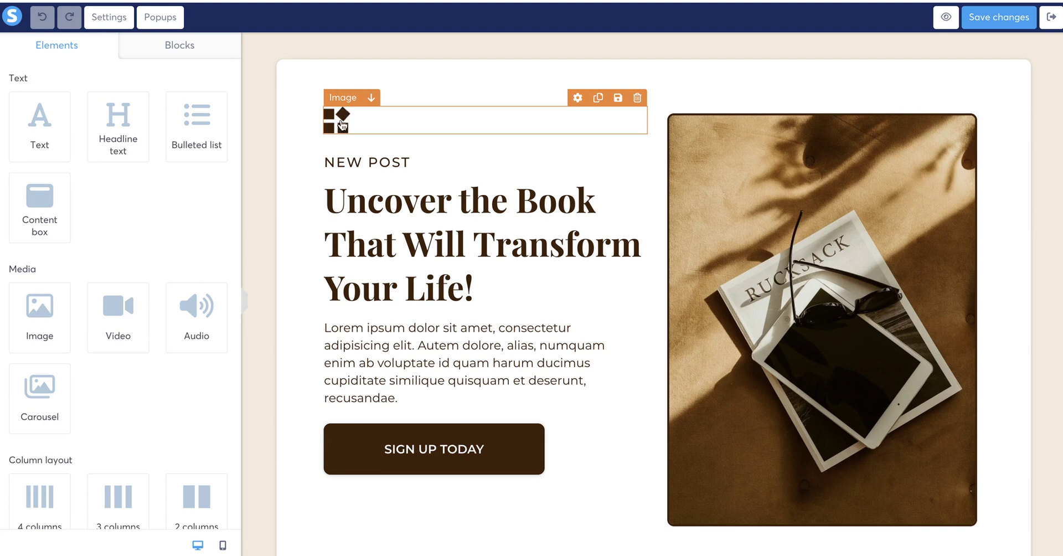
- Swap the hero logo for CopyofChangingCoursesLogos.png from Your Images and shrink it from 480 to 112
left_click(343, 100)
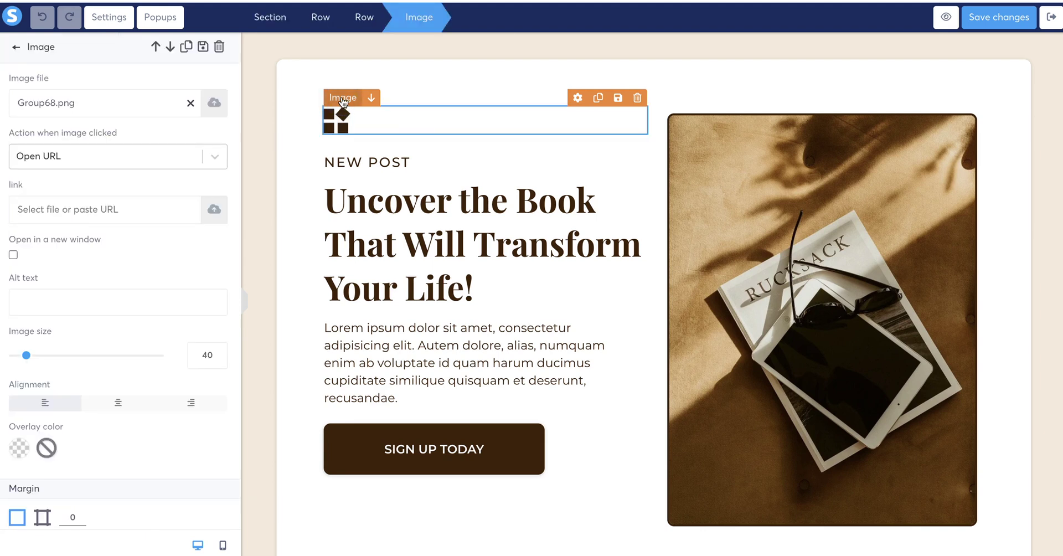
left_click(215, 104)
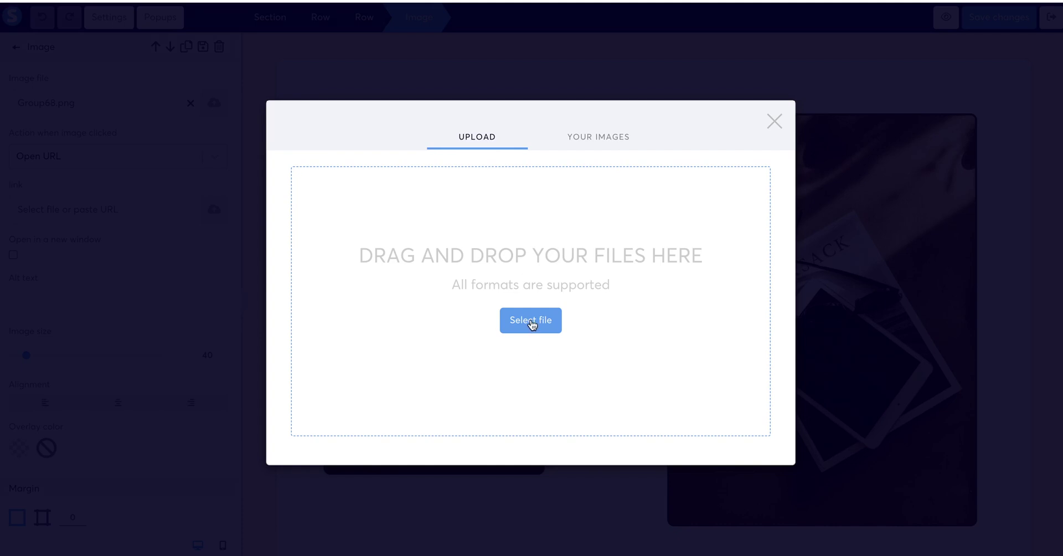
left_click(585, 139)
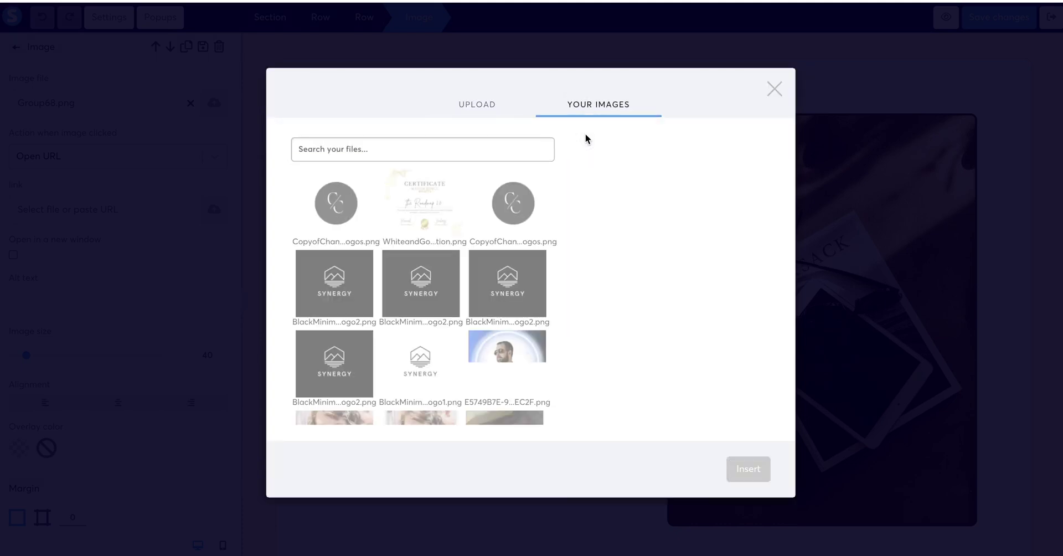
left_click(510, 207)
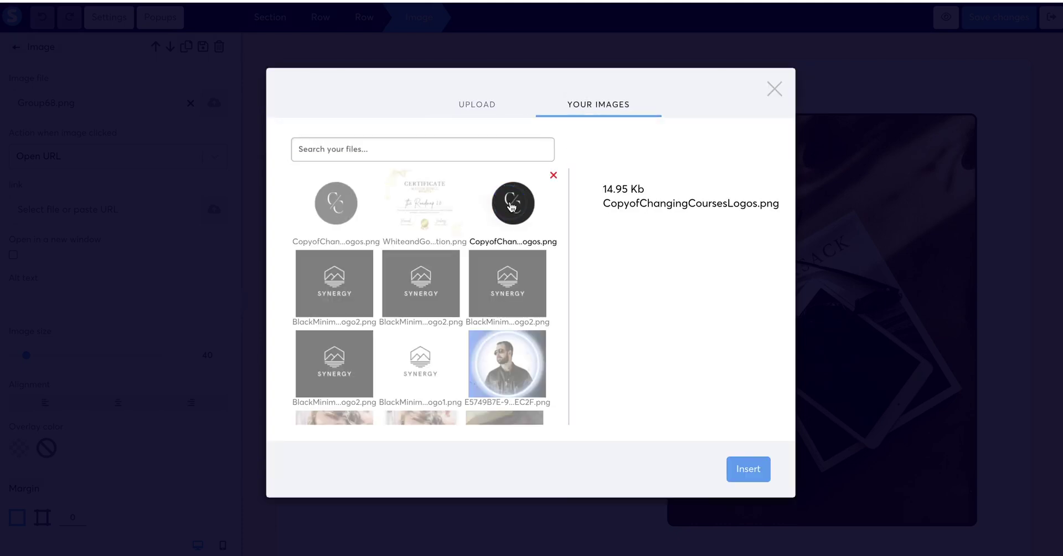
left_click(737, 467)
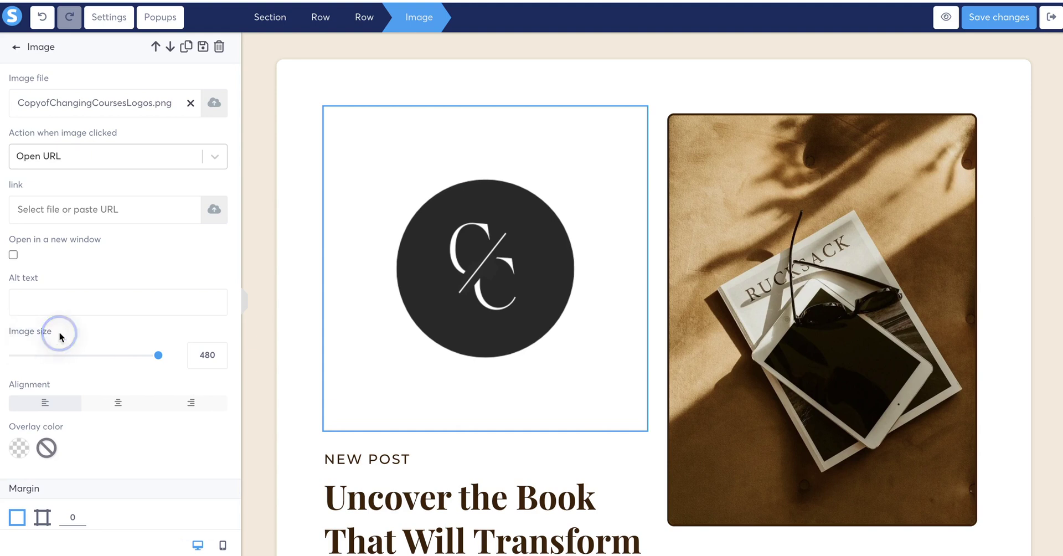
left_click_drag(158, 357, 48, 353)
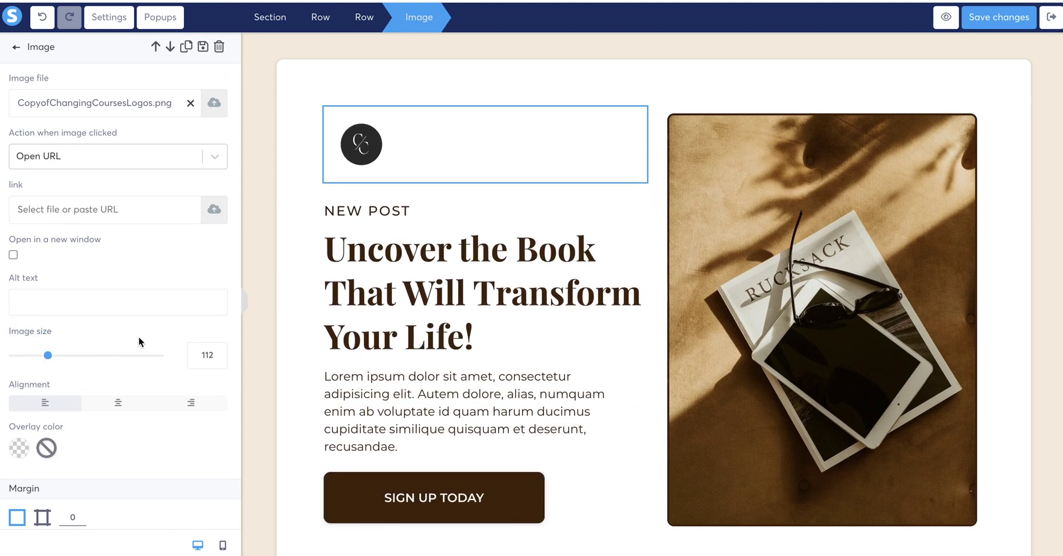
left_click(369, 216)
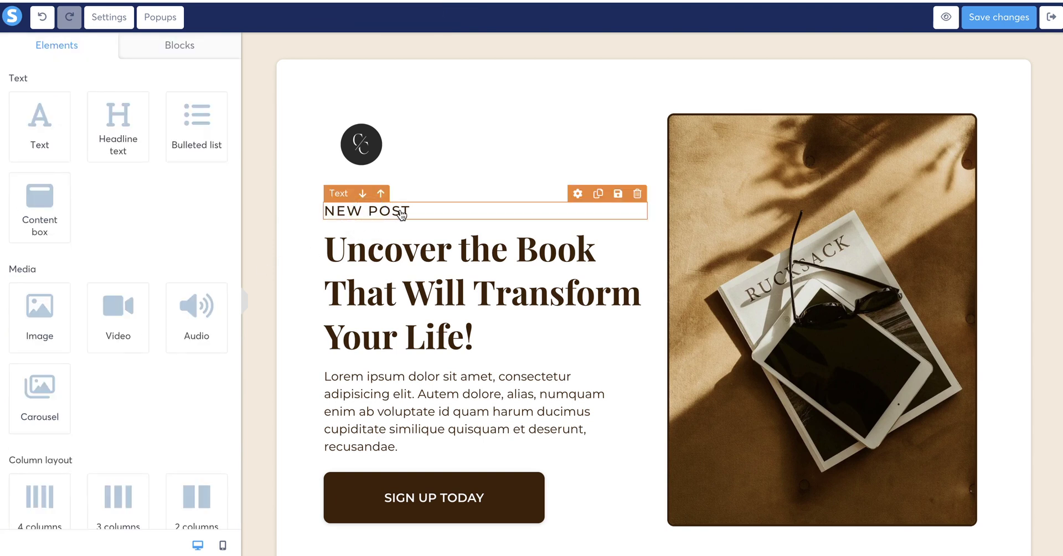
- Inspect the hero's SIGN UP TODAY button and the form's First Name and Last Name fields
left_click(417, 482)
scroll(414, 477, "down", 5)
scroll(414, 477, "down", 12)
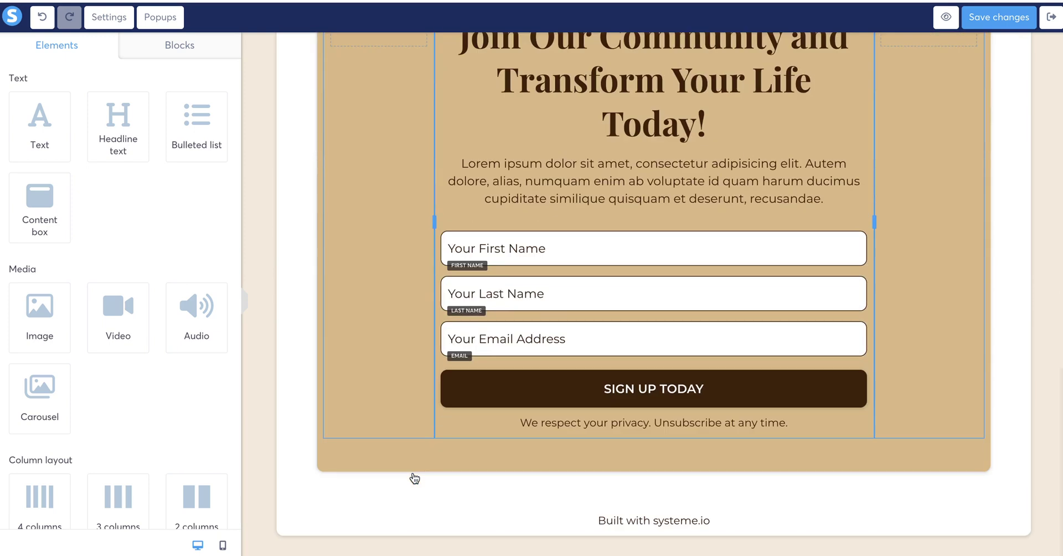
scroll(414, 477, "up", 3)
scroll(414, 477, "down", 1)
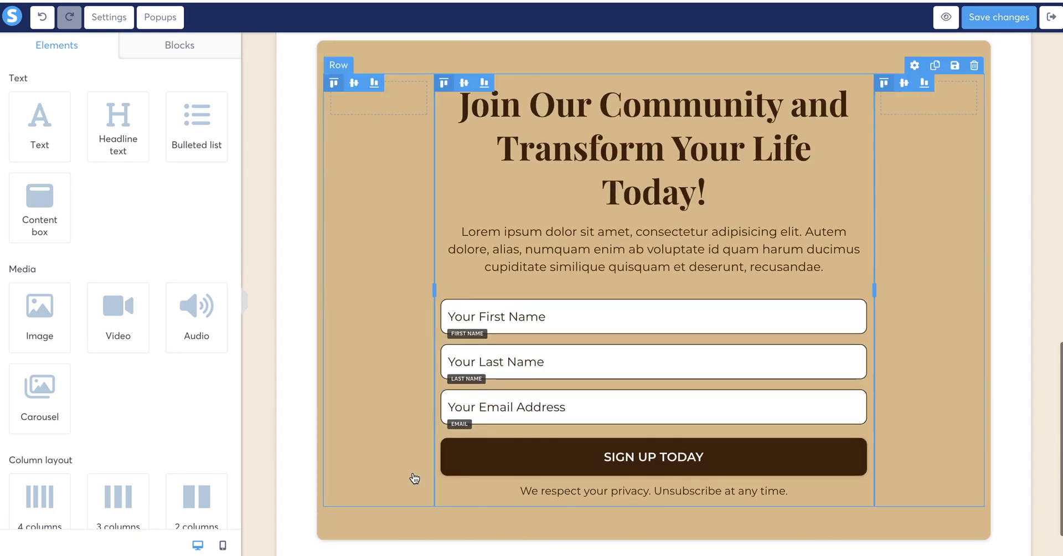
left_click(848, 330)
left_click(783, 364)
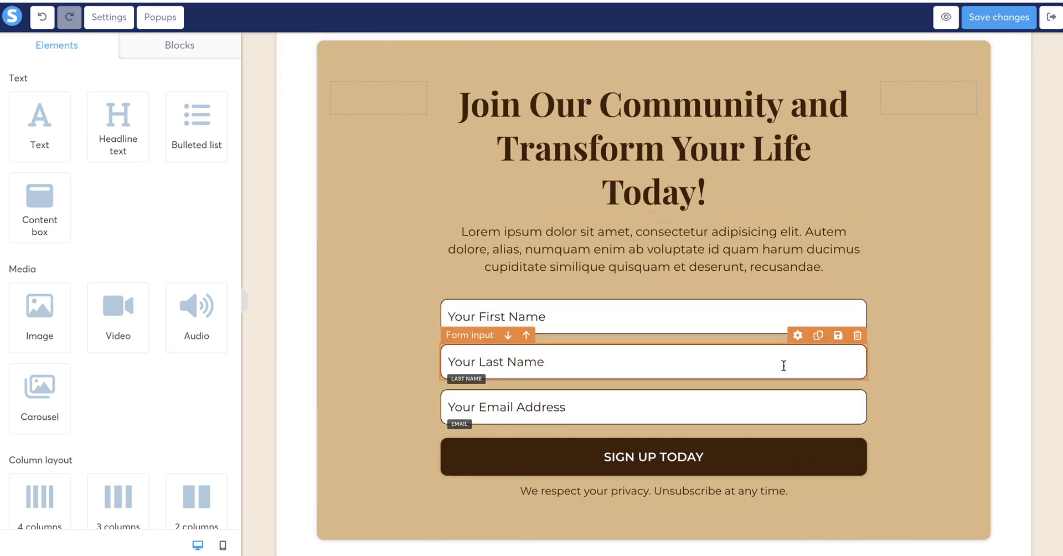
scroll(783, 363, "up", 12)
- Delete the hero headline, Lorem ipsum paragraph, NEW POST label and SIGN UP TODAY button
left_click(595, 342)
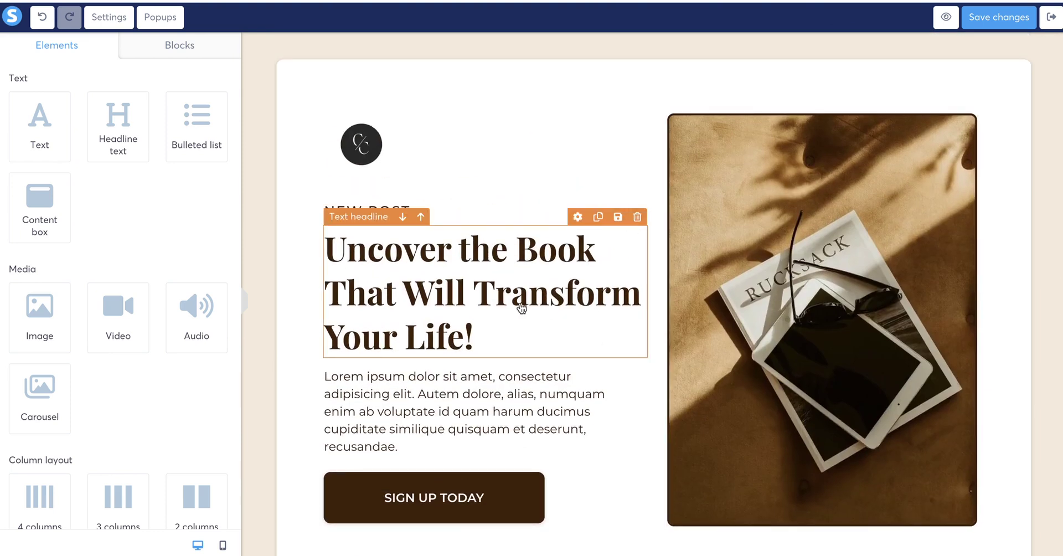
left_click(637, 217)
left_click(641, 71)
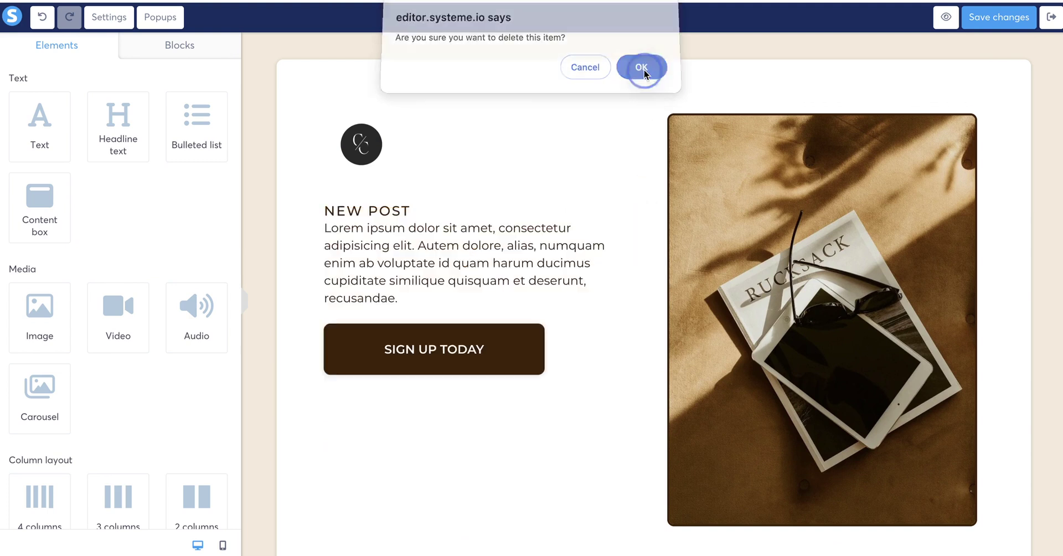
left_click(610, 211)
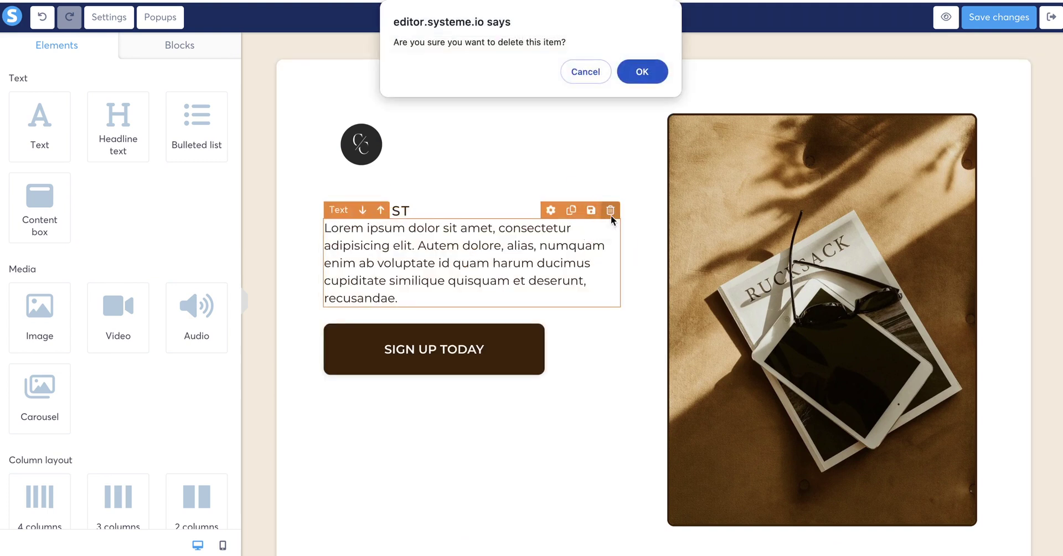
left_click(641, 72)
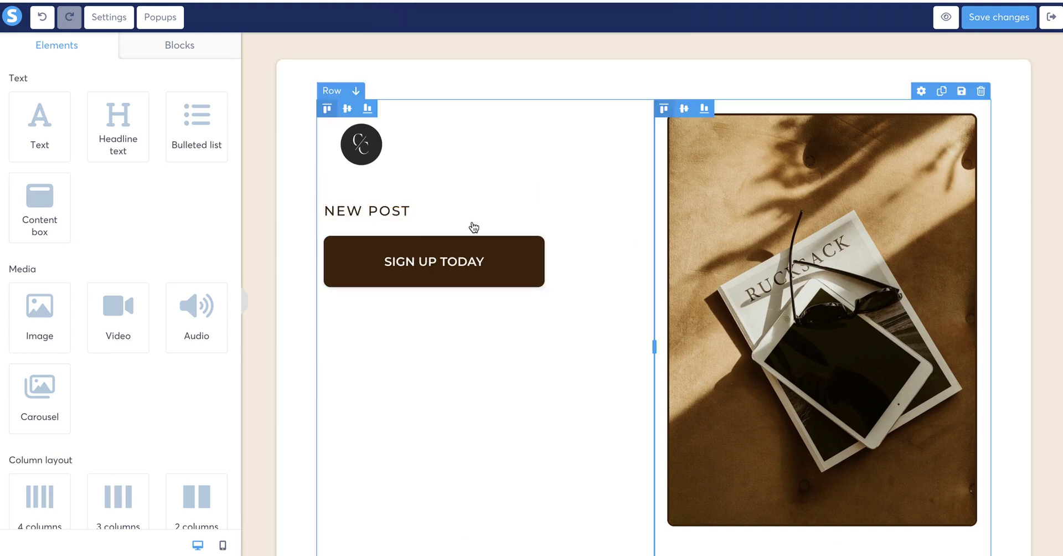
mouse_move(493, 217)
left_click(637, 194)
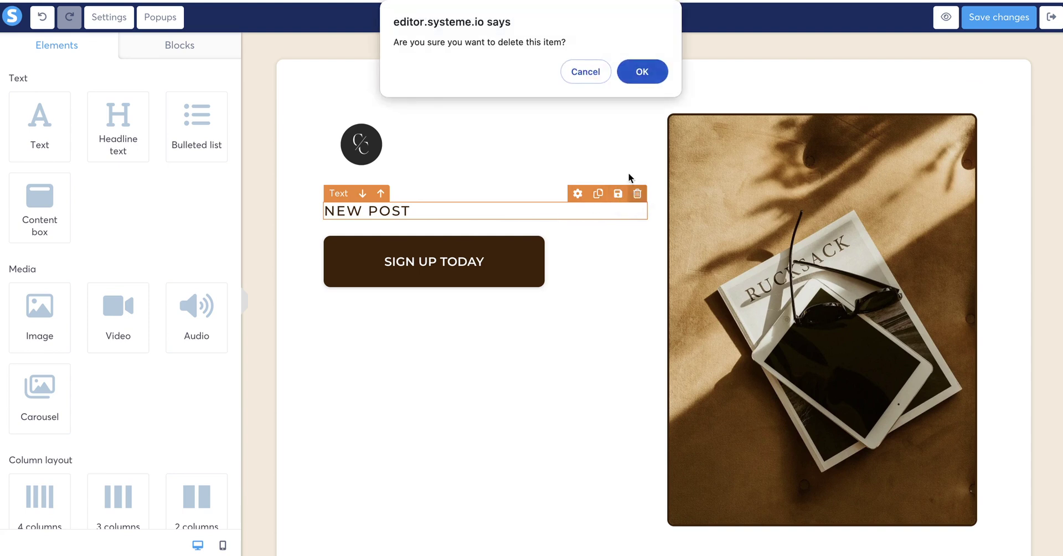
left_click(641, 71)
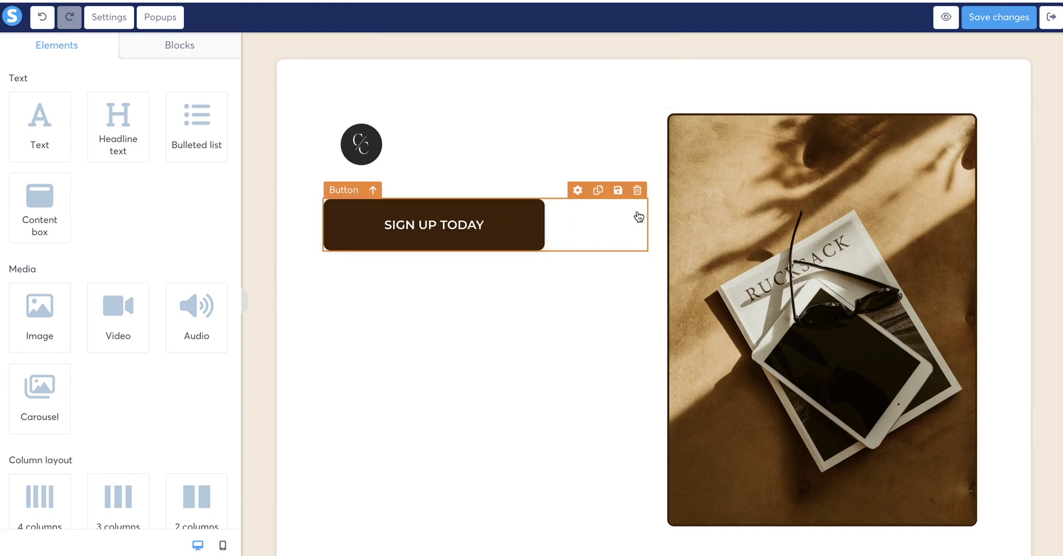
left_click(637, 191)
left_click(641, 72)
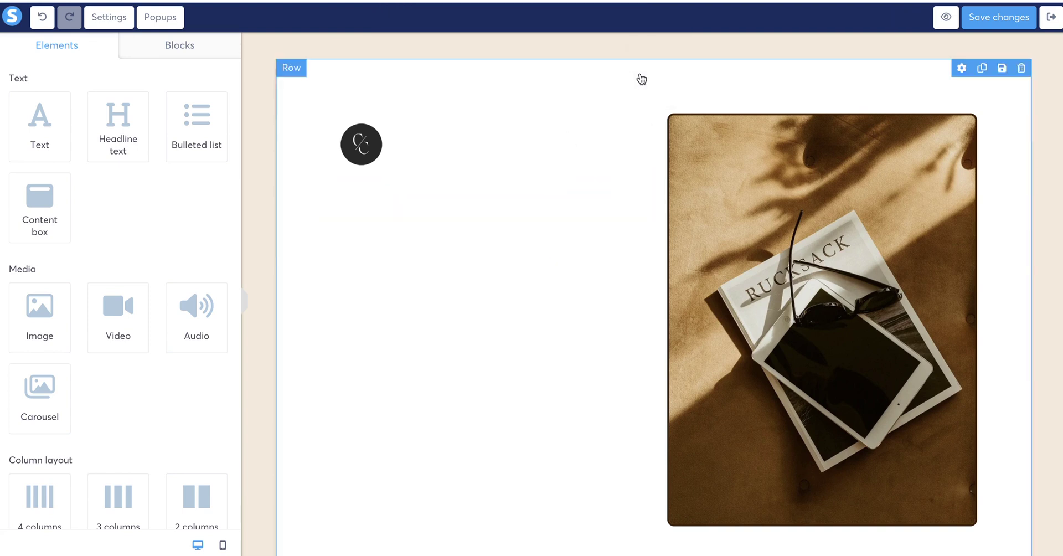
scroll(600, 413, "down", 3)
scroll(602, 415, "up", 3)
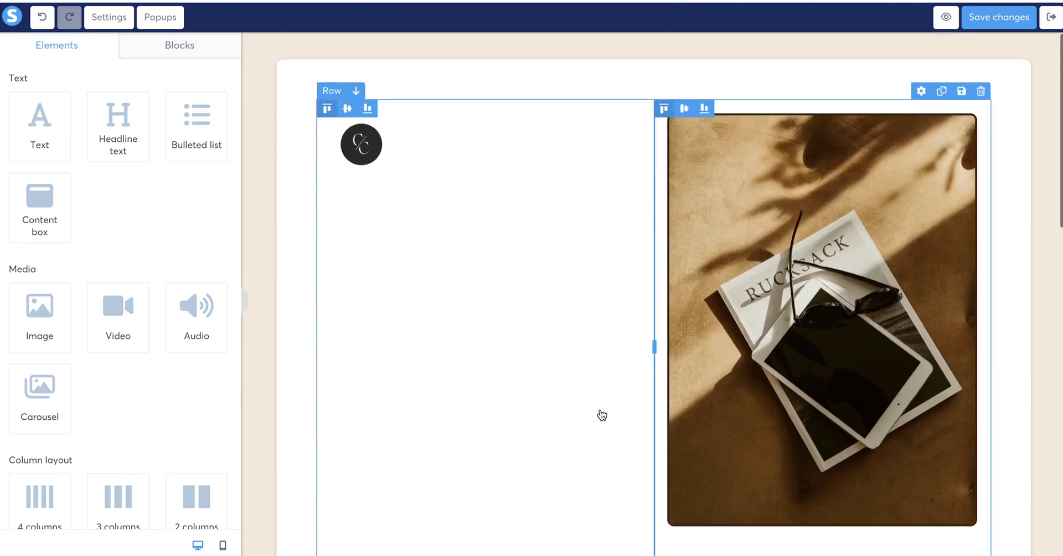
- Delete the two Lorem ipsum texts and the book quote beside them
scroll(602, 415, "down", 5)
scroll(602, 415, "down", 2)
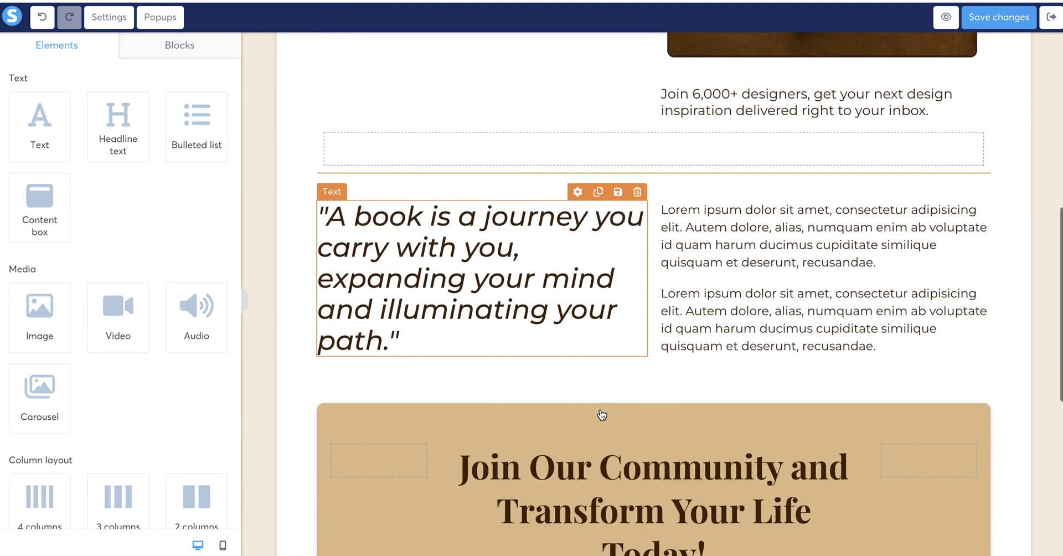
scroll(601, 411, "up", 2)
scroll(603, 410, "down", 4)
scroll(642, 389, "up", 3)
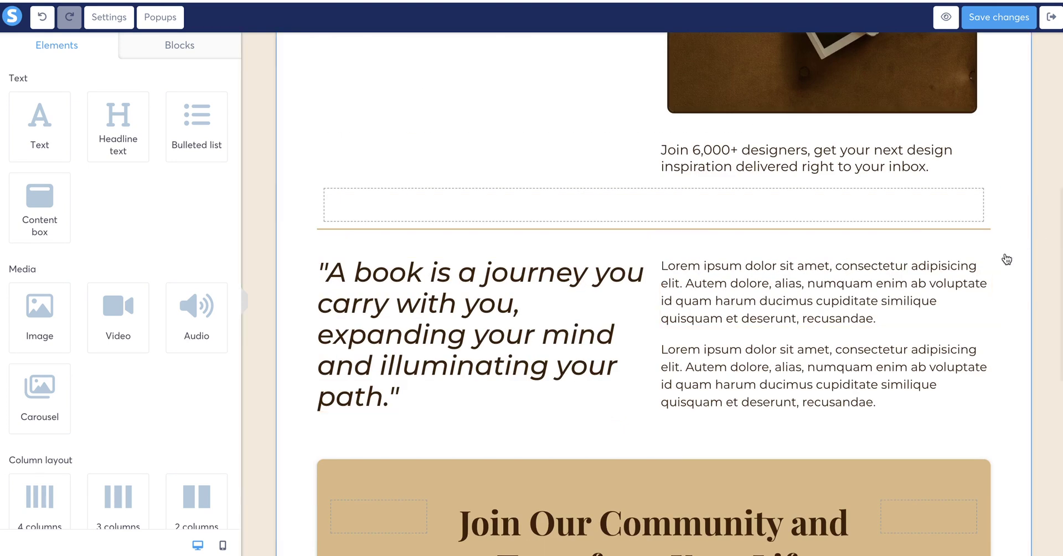
left_click(980, 247)
left_click(641, 71)
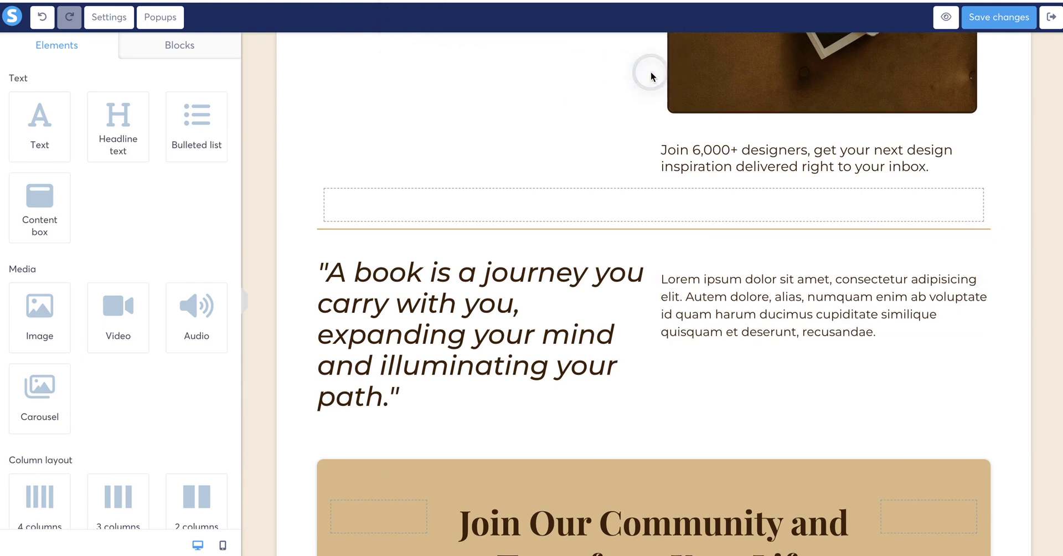
left_click(981, 262)
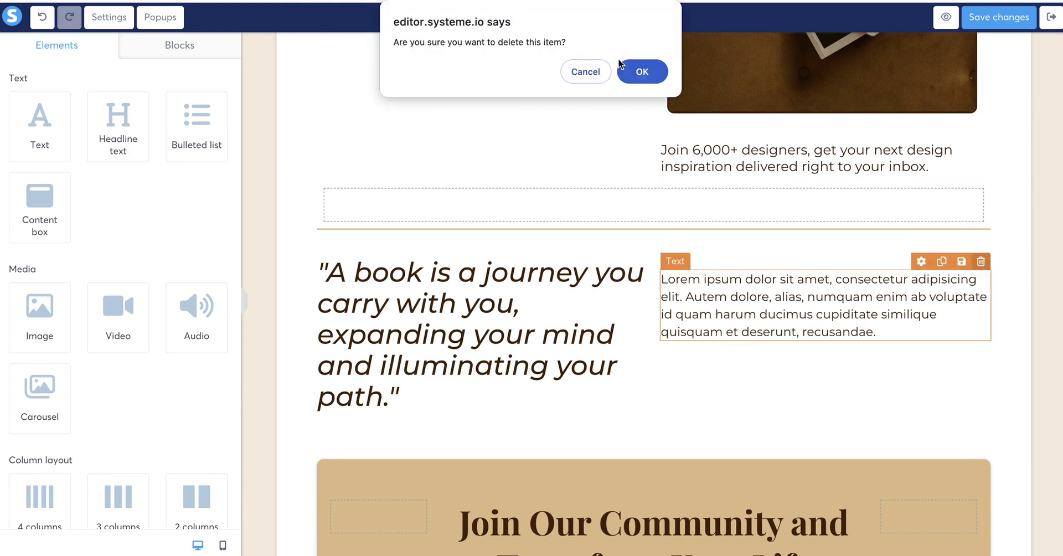
left_click(637, 63)
left_click(637, 247)
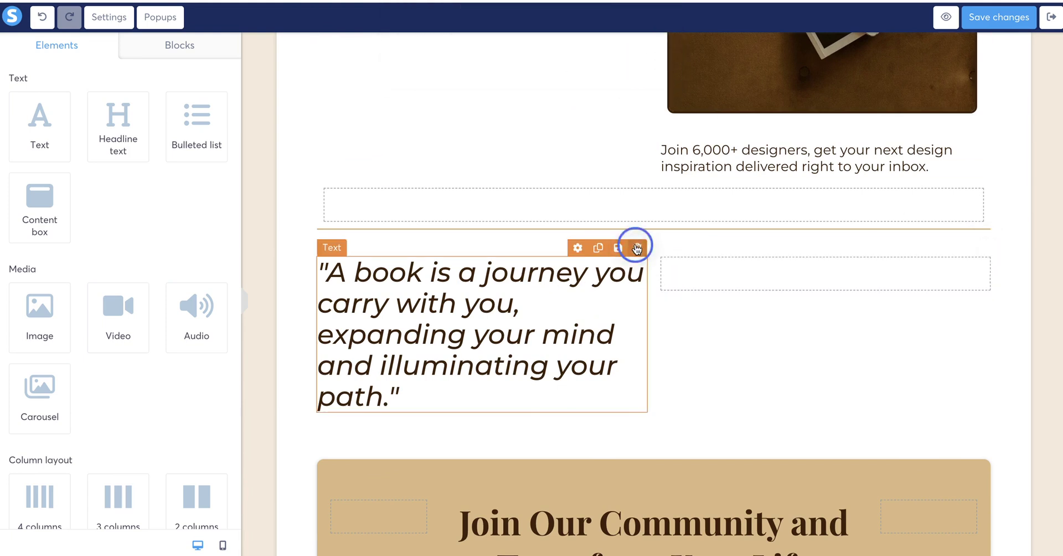
left_click(637, 68)
- Delete the now-empty two-column row and the empty row below it
mouse_move(683, 296)
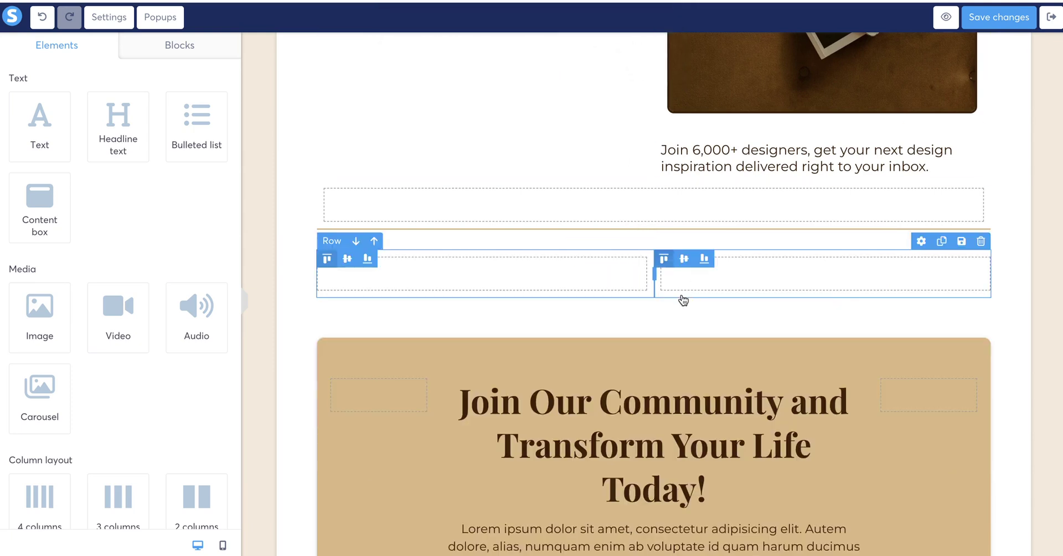
left_click(980, 242)
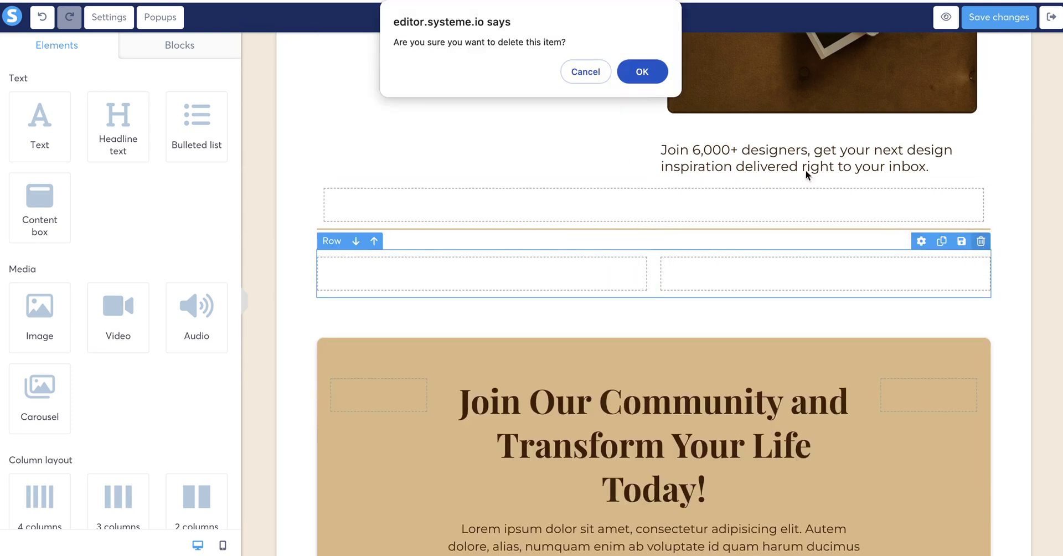
left_click(642, 72)
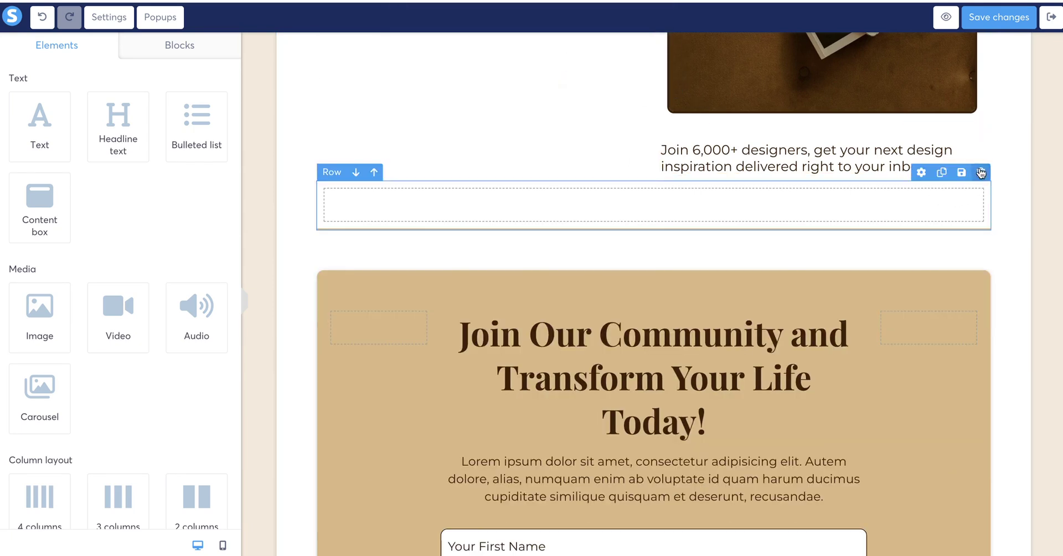
left_click(979, 172)
left_click(642, 72)
- Delete the 'Join 6,000+ designers' text and the photo at the top
mouse_move(903, 158)
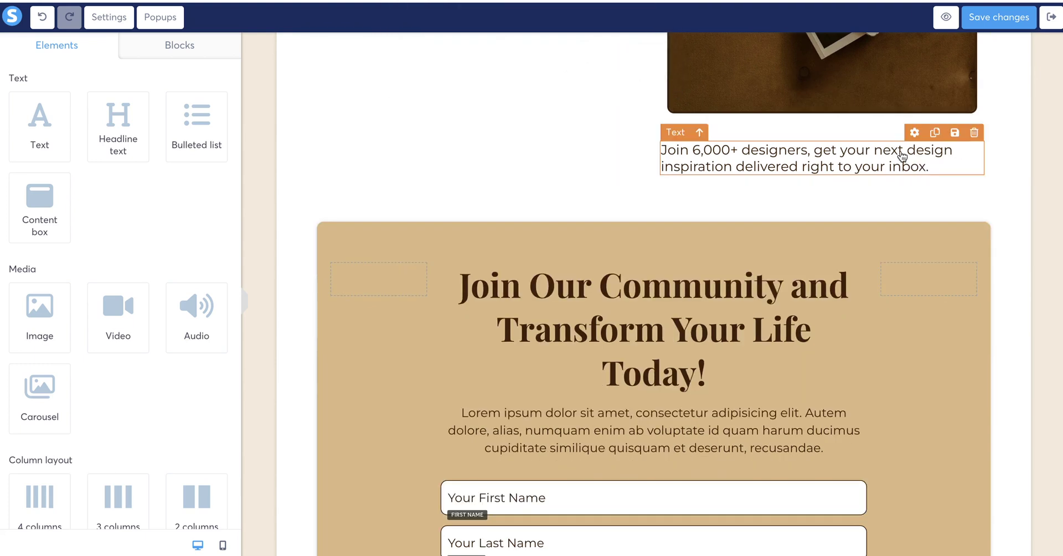
left_click(979, 132)
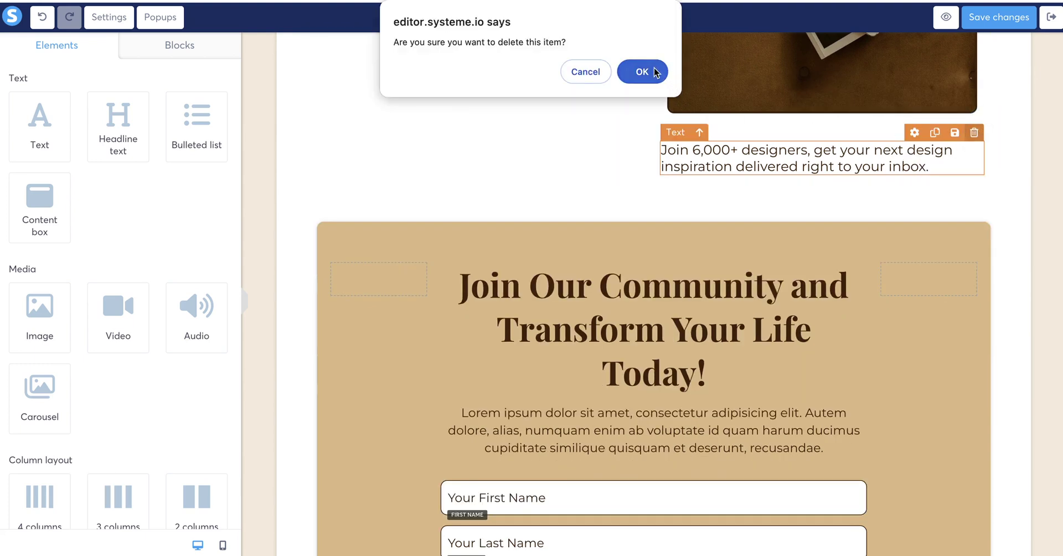
left_click(640, 70)
scroll(686, 120, "up", 5)
mouse_move(696, 137)
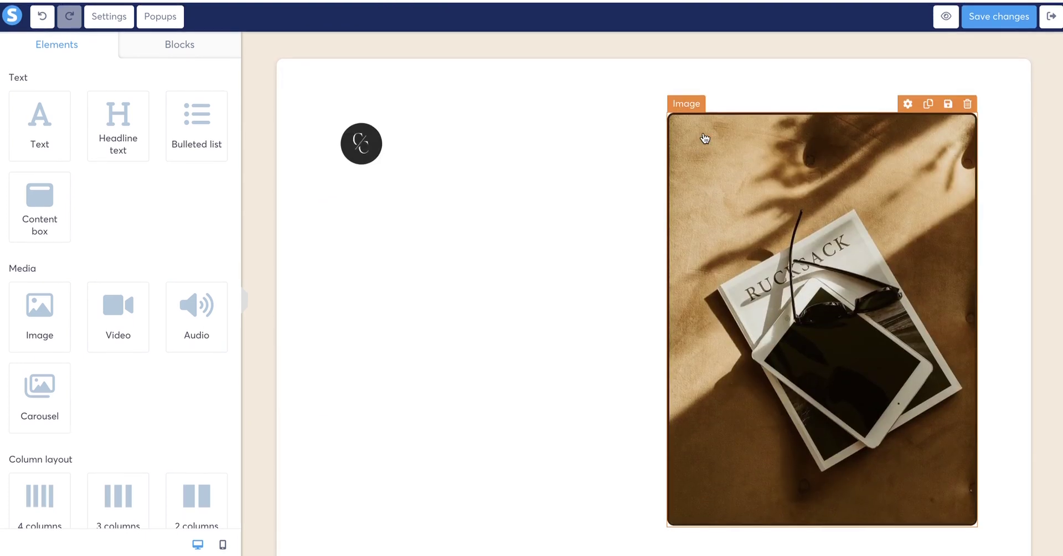
left_click(961, 106)
left_click(641, 71)
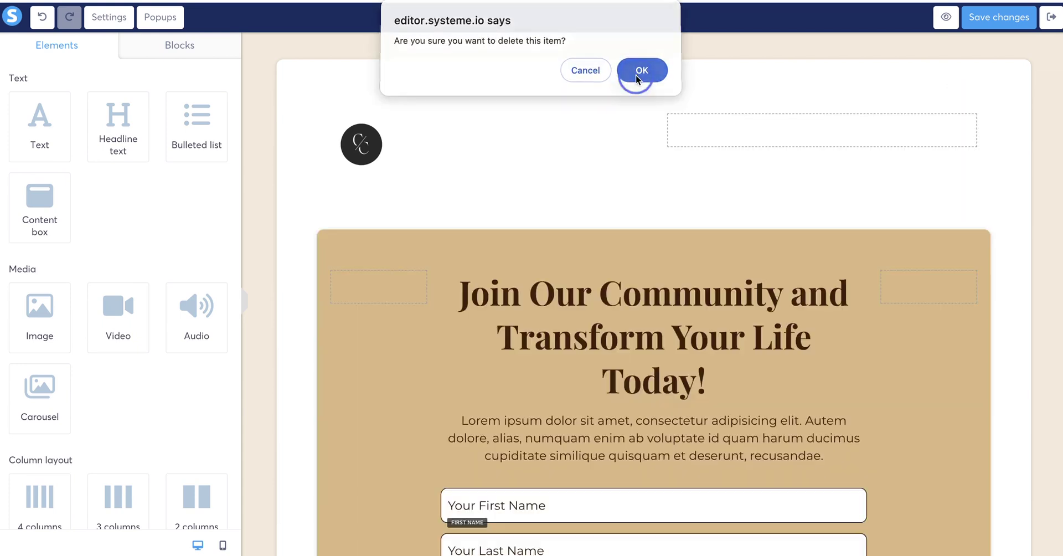
scroll(658, 343, "down", 5)
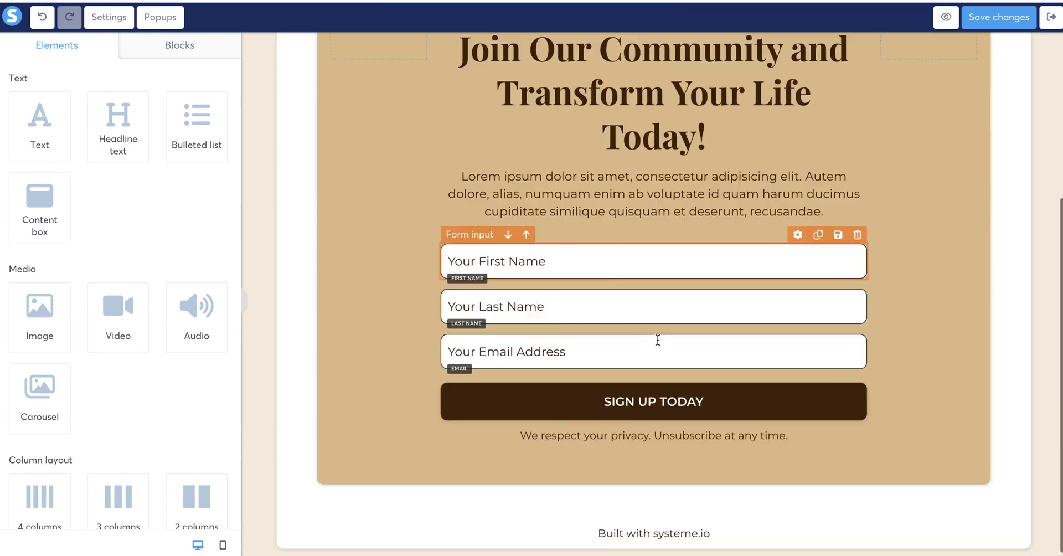
scroll(657, 339, "up", 5)
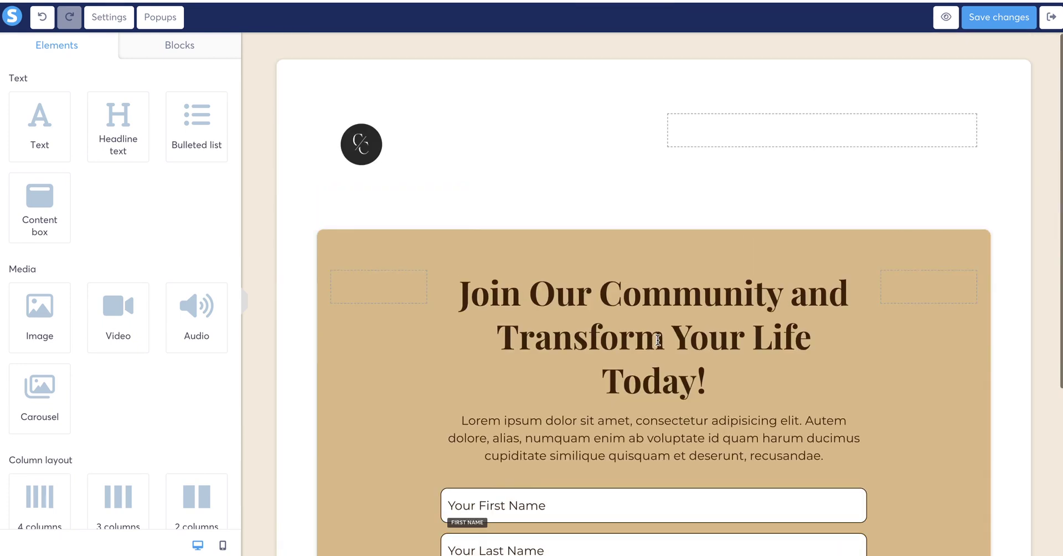
scroll(705, 272, "down", 4)
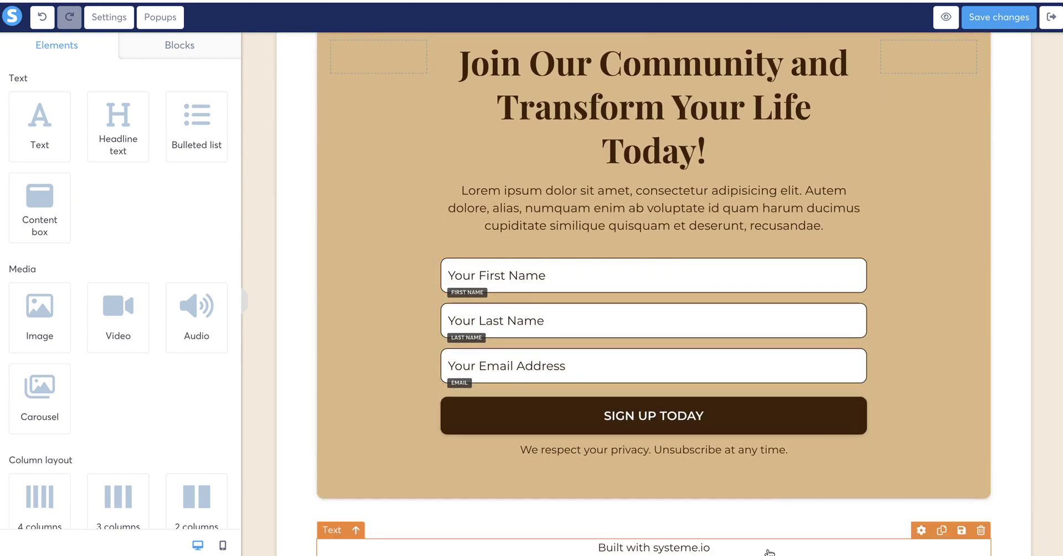
- Delete the Last Name field, leaving First Name and Email Address above SIGN UP TODAY
scroll(738, 513, "down", 1)
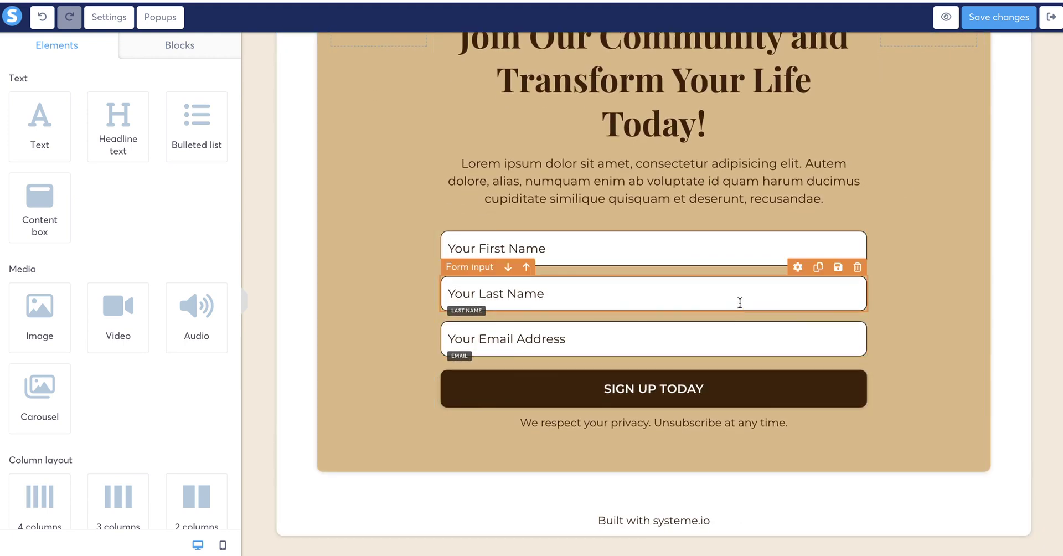
left_click(857, 268)
left_click(640, 71)
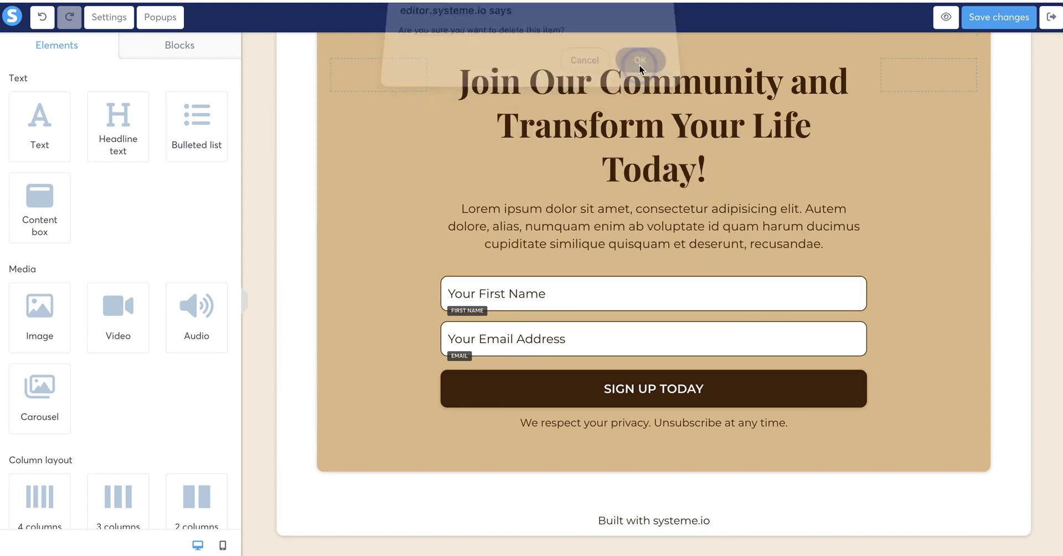
left_click(631, 366)
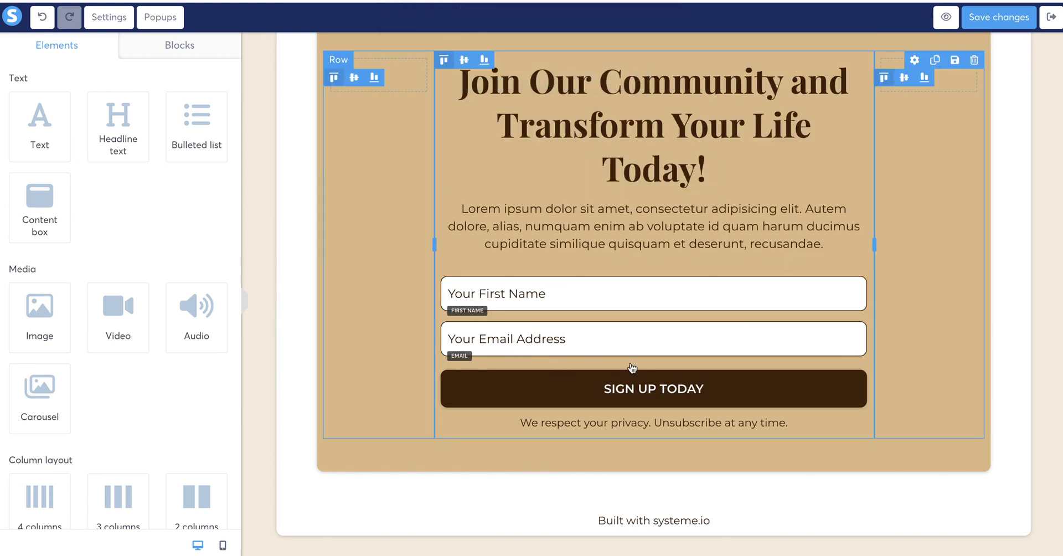
scroll(596, 196, "up", 1)
scroll(596, 196, "up", 2)
scroll(596, 196, "down", 3)
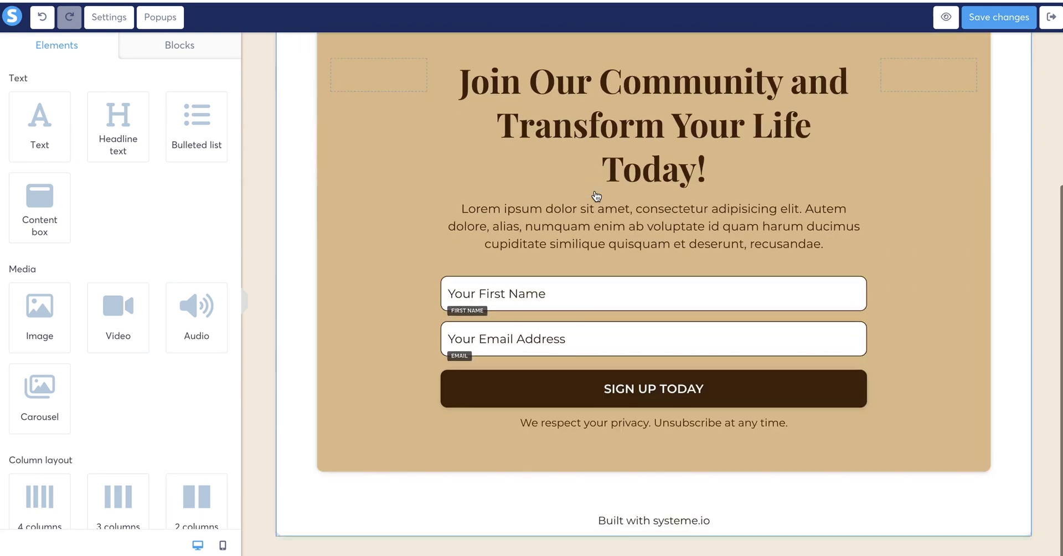
scroll(340, 116, "up", 2)
- Change the opt-in box background from tan to the grey swatch 9B9B9B
left_click(332, 131)
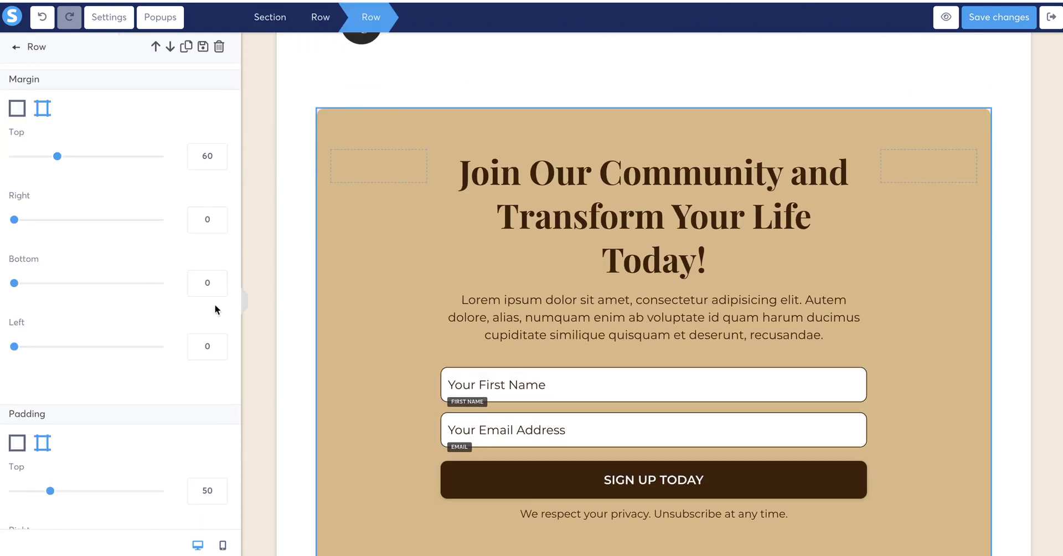
scroll(101, 296, "down", 8)
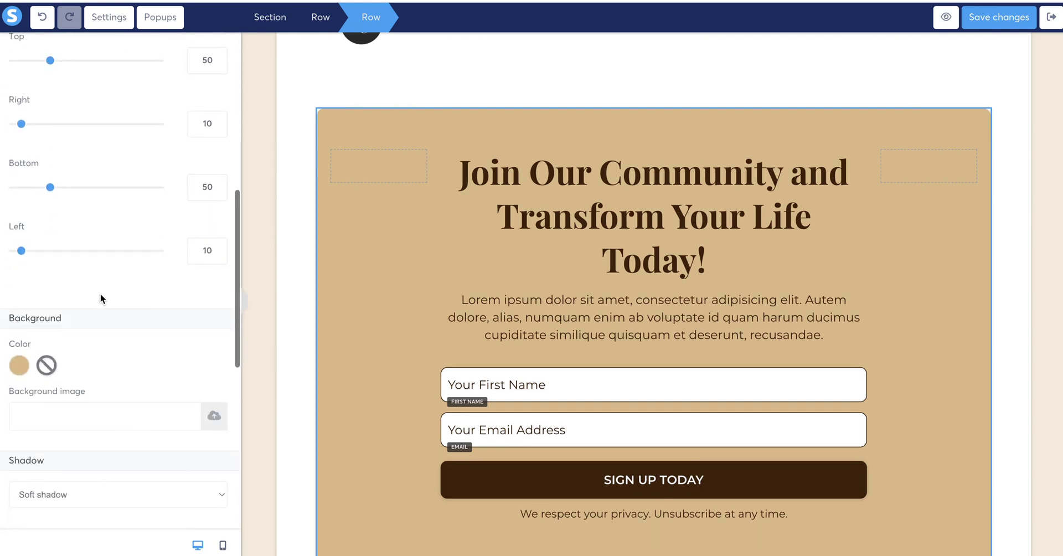
scroll(100, 294, "down", 2)
left_click(20, 241)
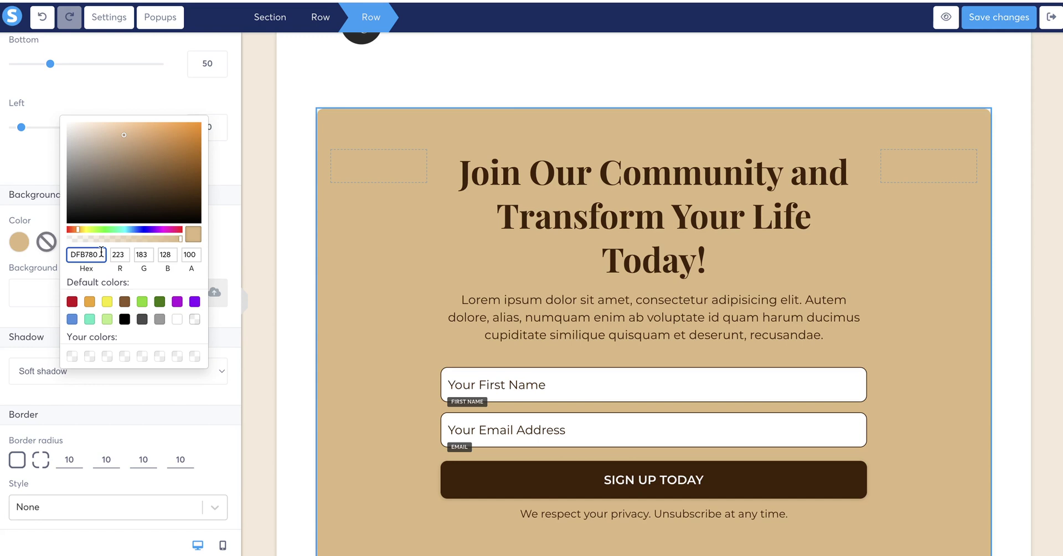
left_click_drag(102, 257, 61, 256)
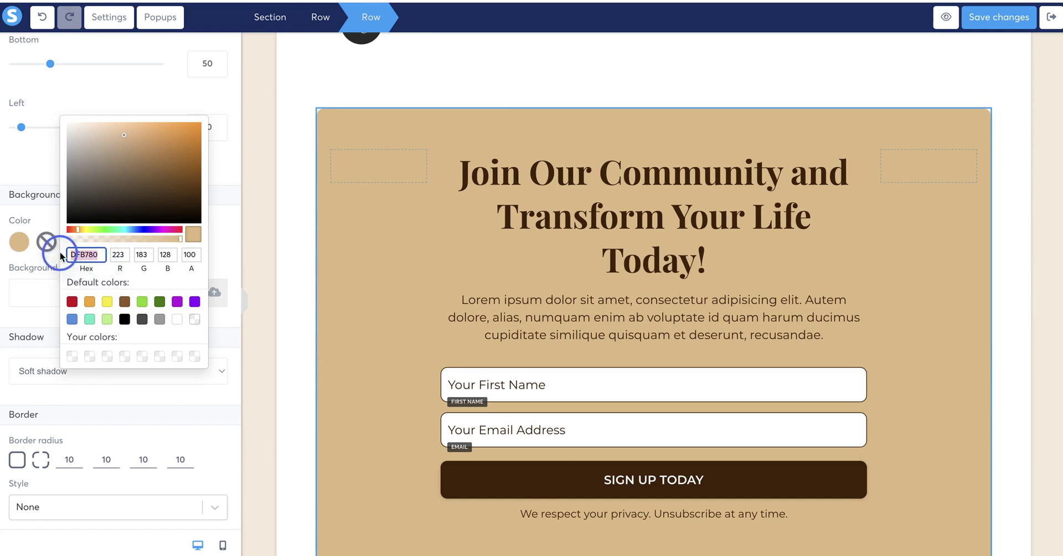
left_click(160, 319)
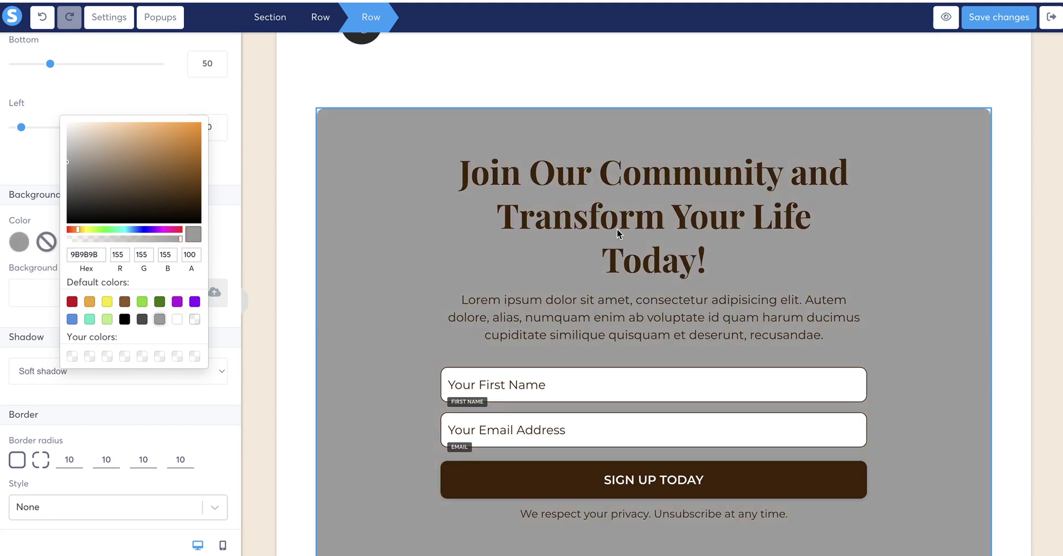
left_click(612, 205)
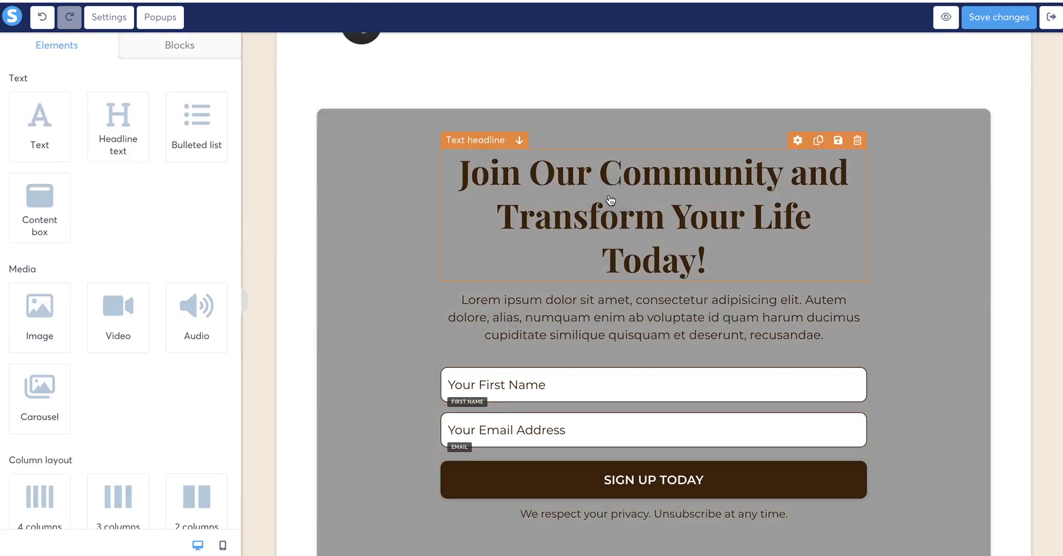
- Color the entire 'Join Our Community and Transform Your Life Today!' headline black (000000)
left_click(611, 200)
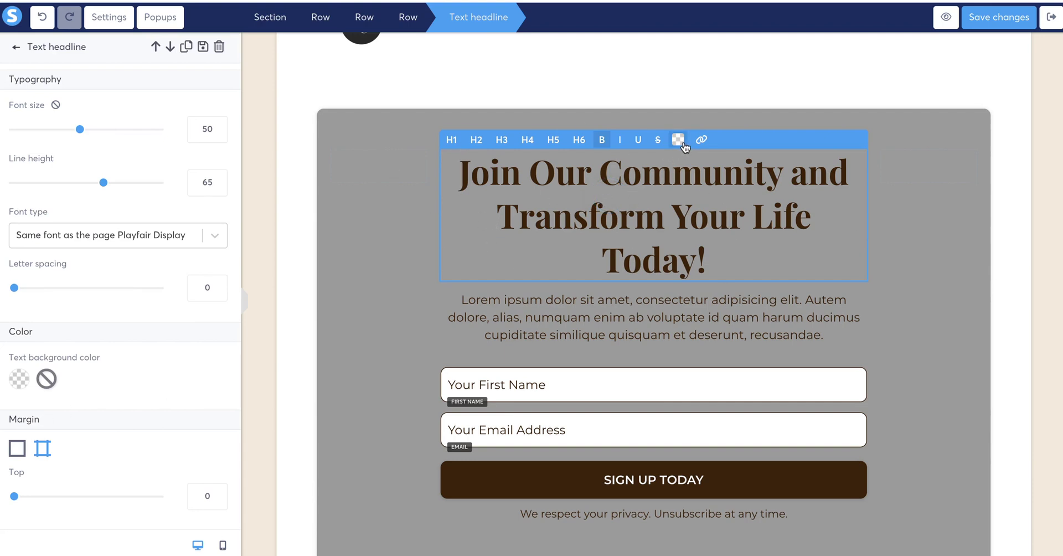
left_click_drag(711, 267, 460, 167)
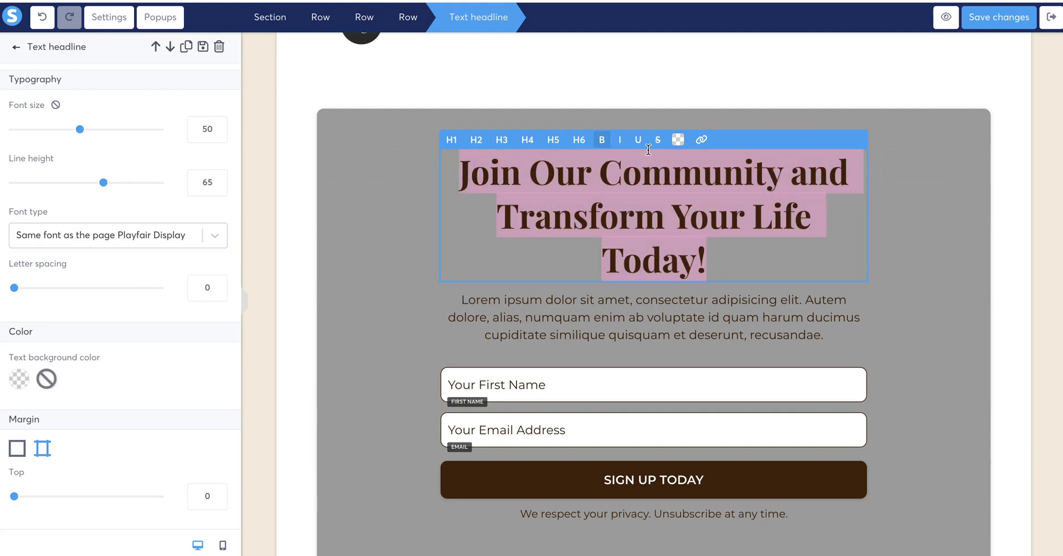
left_click(678, 140)
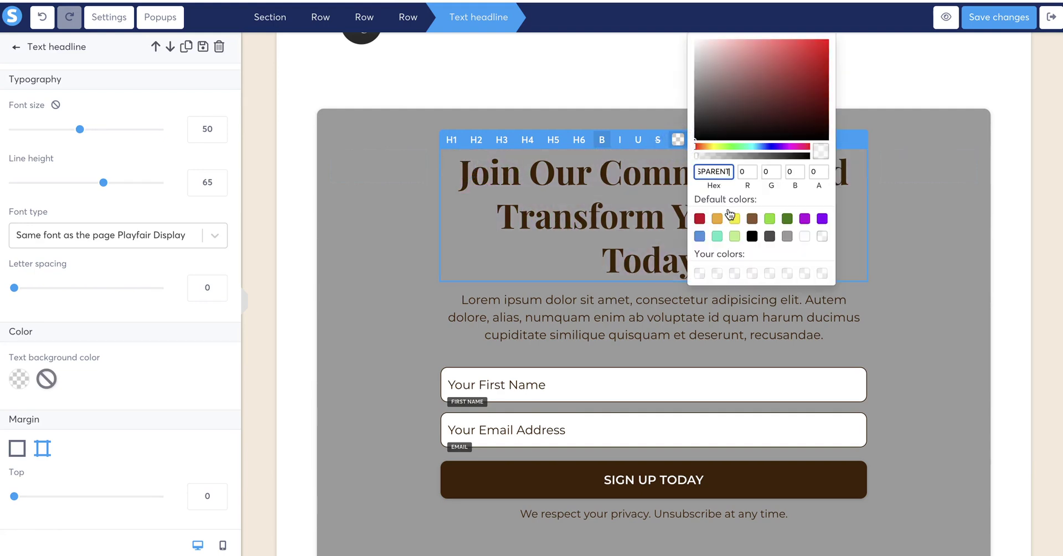
left_click(732, 217)
left_click(770, 219)
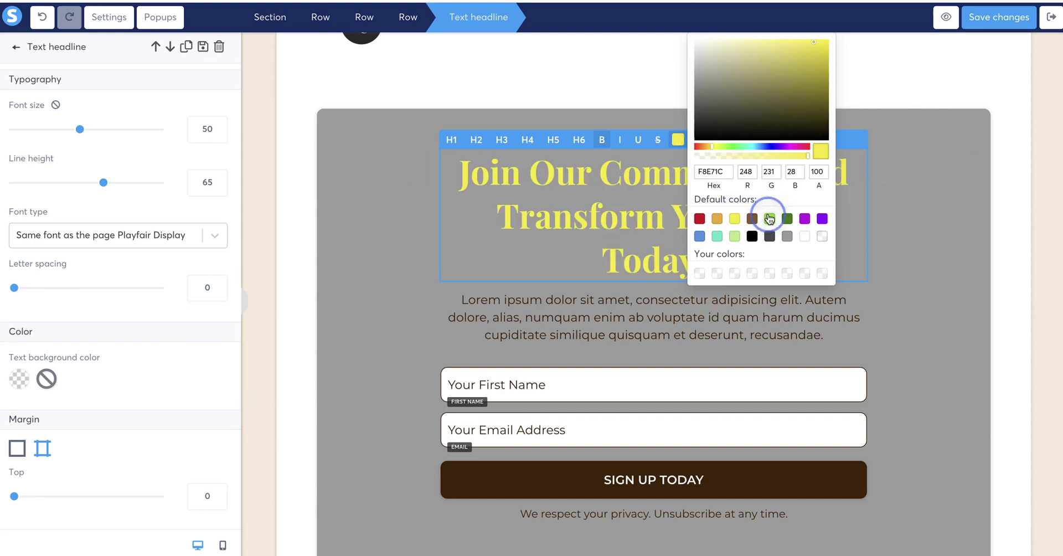
left_click(752, 235)
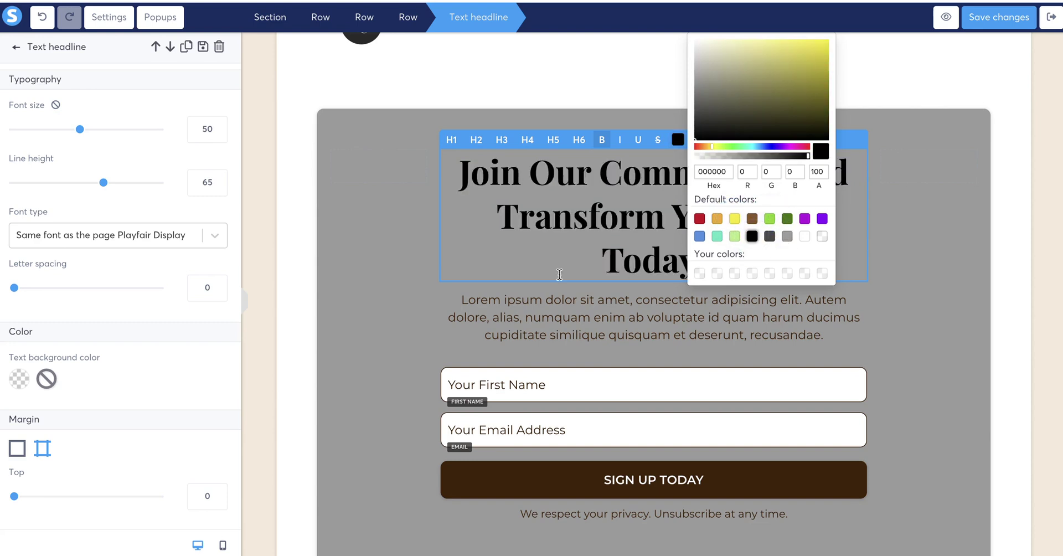
left_click(534, 269)
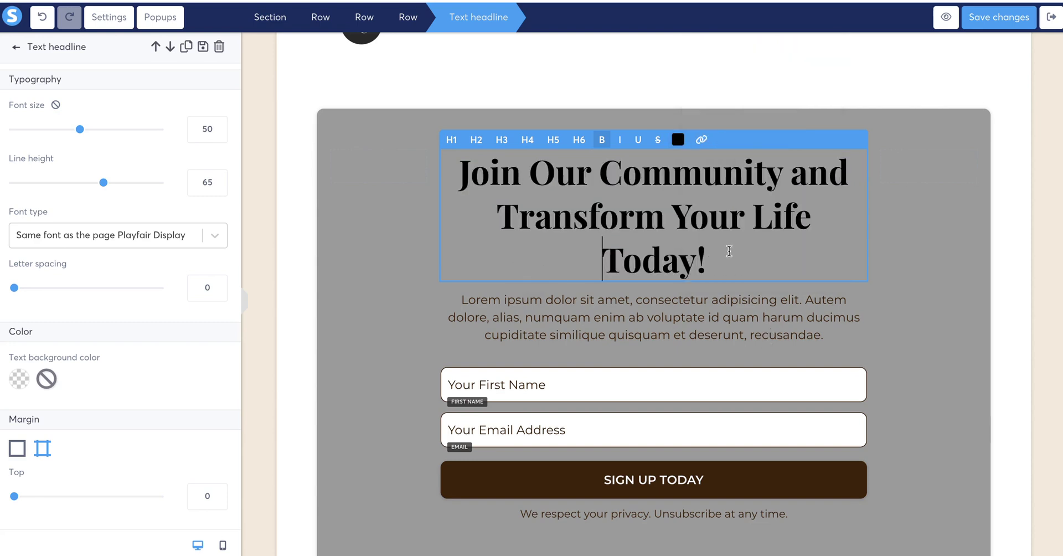
- Overwrite the selected headline text with 'Learn More about the Roadmap 3.0', fixing typos
left_click_drag(728, 252, 464, 169)
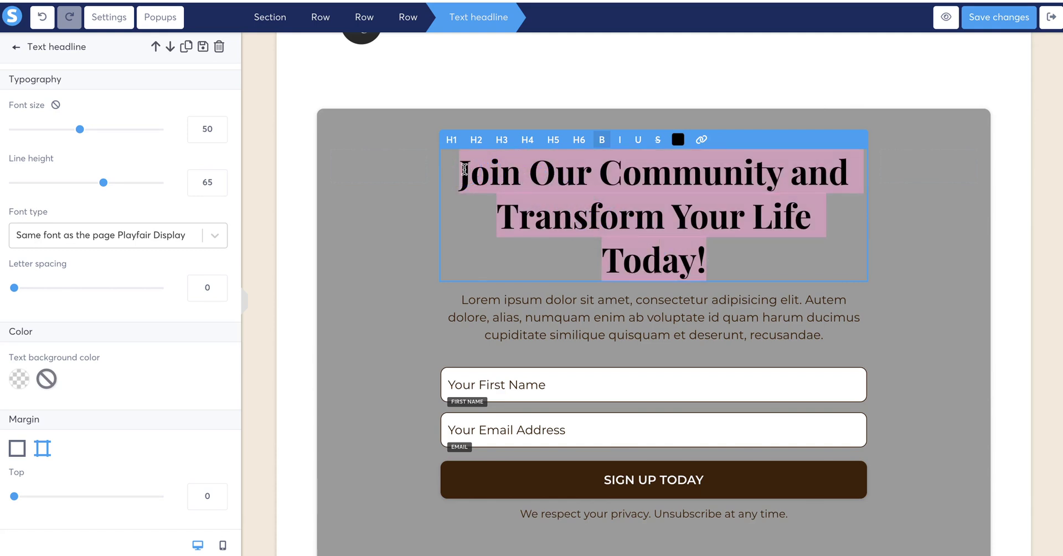
type("Leanr")
key("BackSpace")
key("BackSpace")
type("rn")
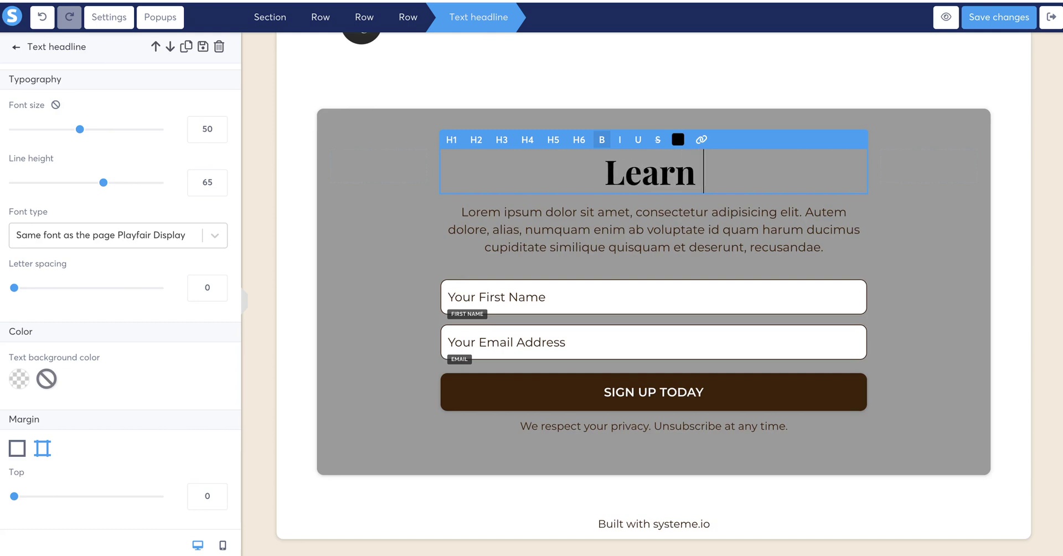
type(" MOre")
key("BackSpace")
key("BackSpace")
key("BackSpace")
type("ore ")
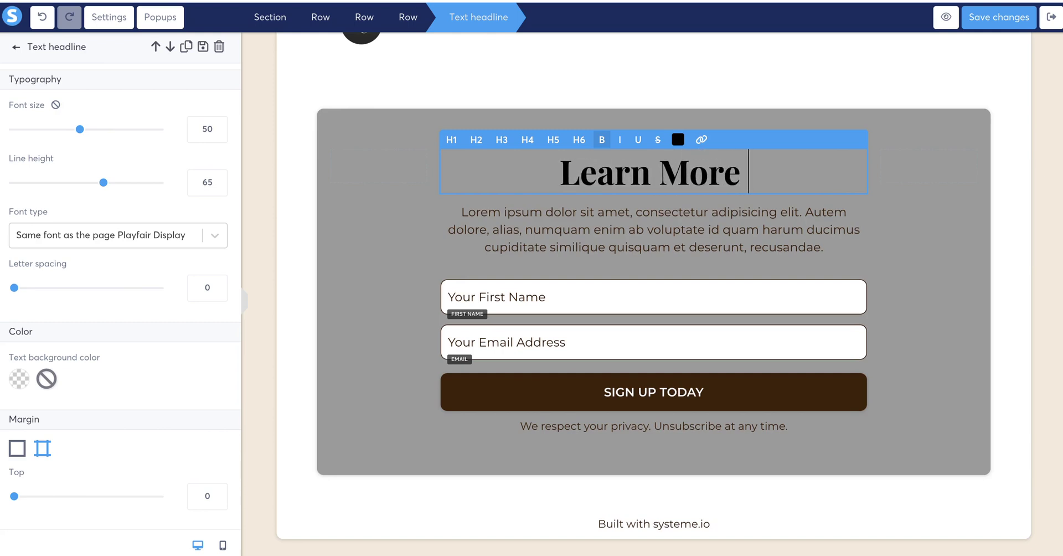
type("aboyt")
key("BackSpace")
key("BackSpace")
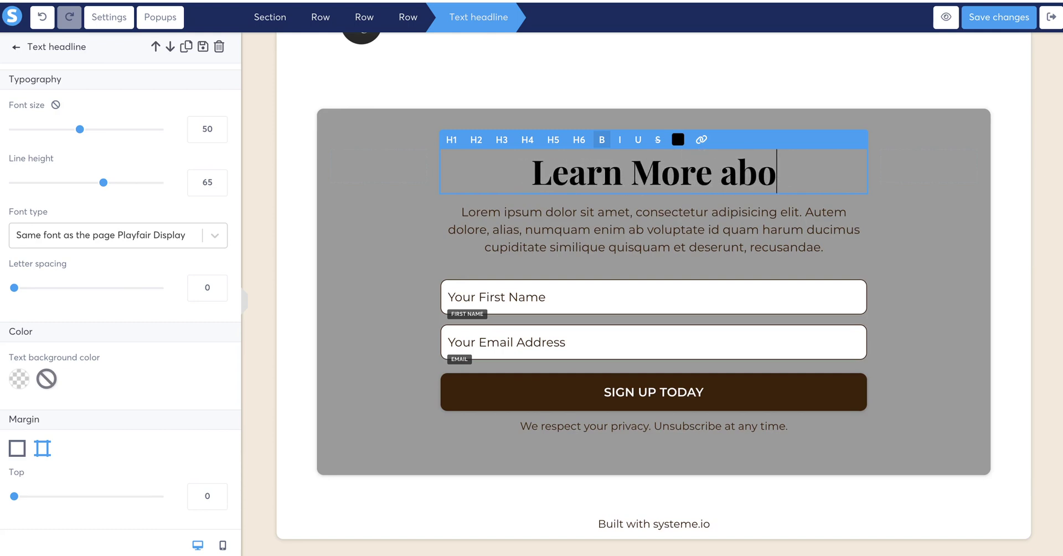
type("ut the Roadmap ")
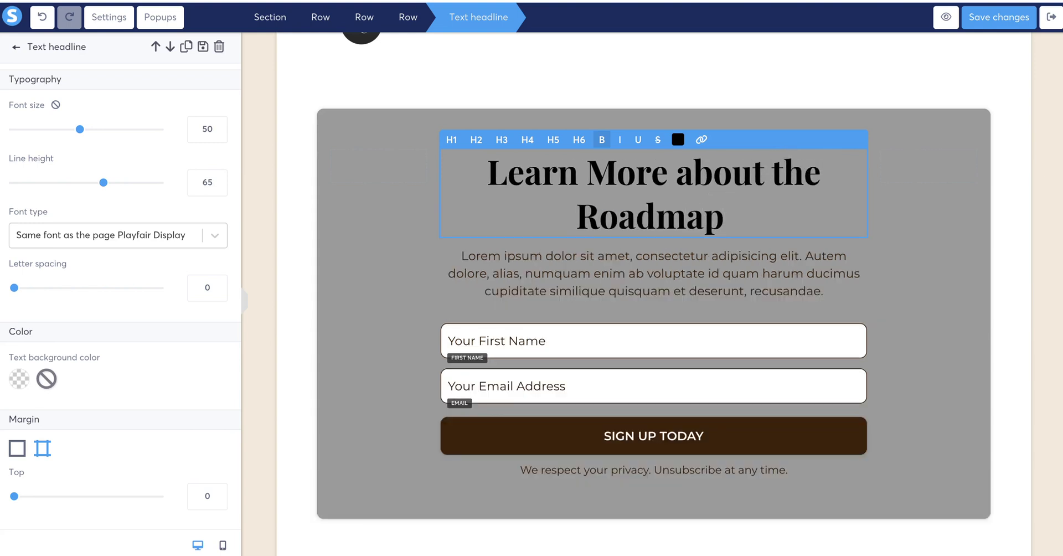
type("3.0")
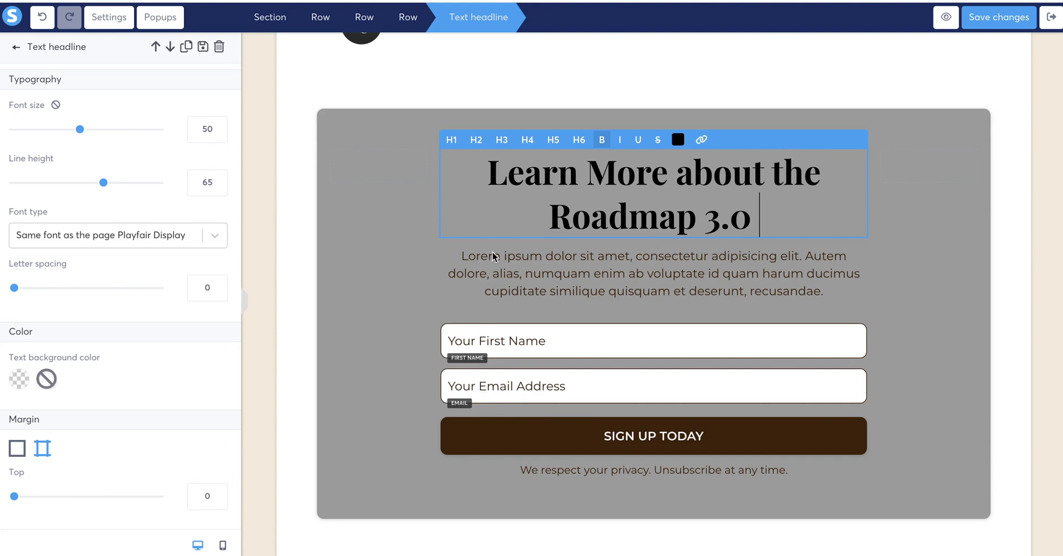
left_click_drag(493, 256, 459, 238)
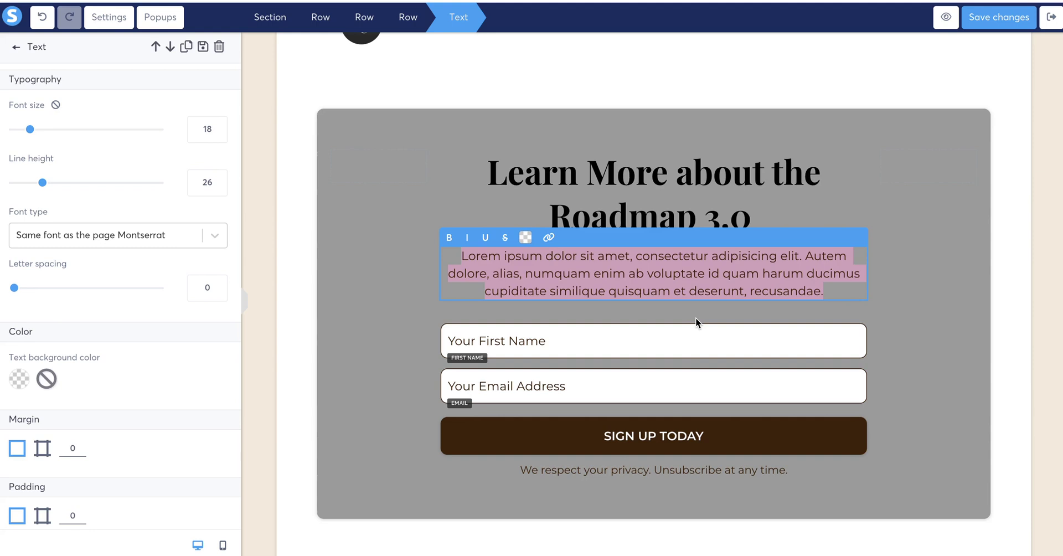
- Select the SIGN UP TODAY button on the canvas to bring up its settings
left_click(654, 436)
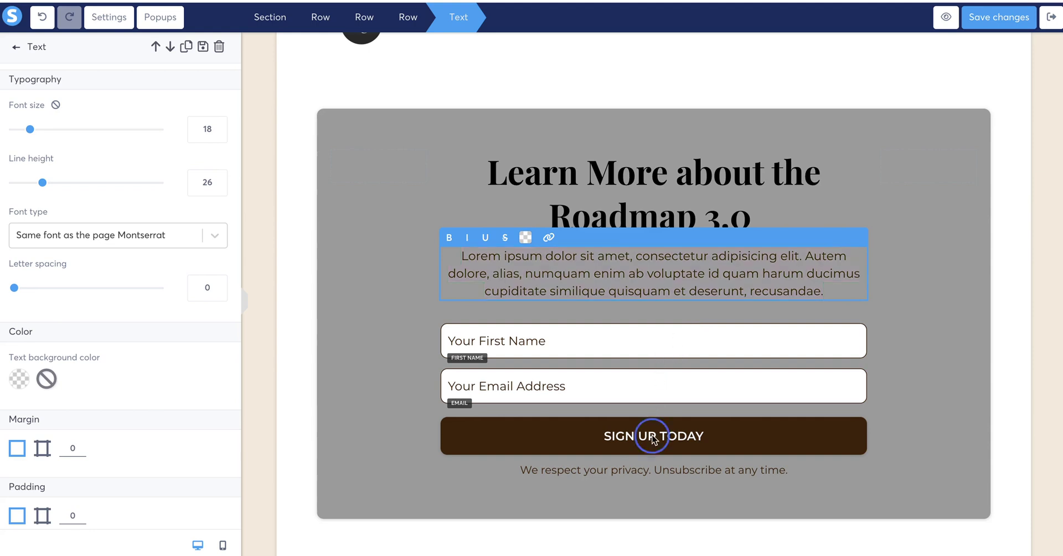
left_click(653, 437)
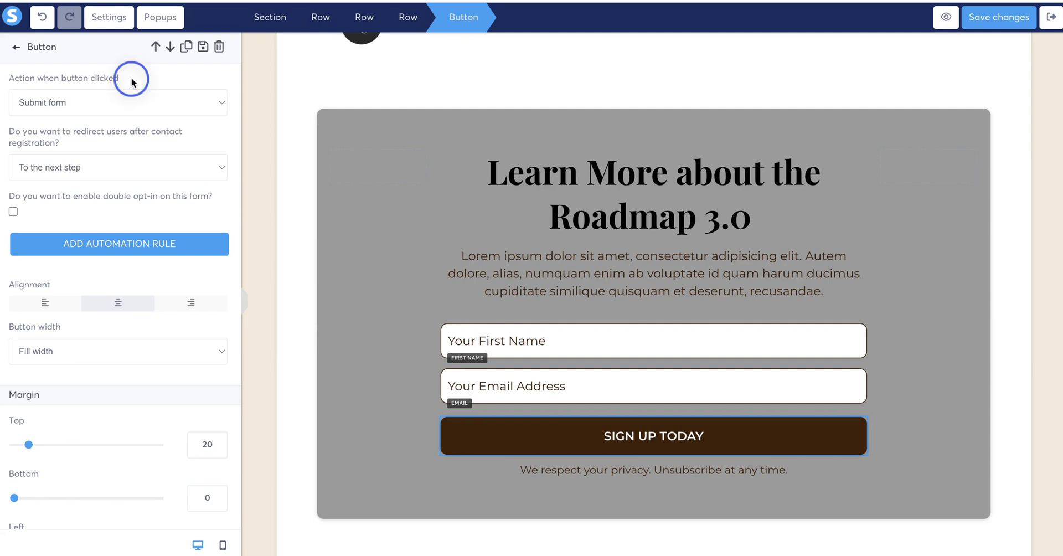
- Keep the button's click action as Submit form and its redirect as To the next step
left_click(111, 103)
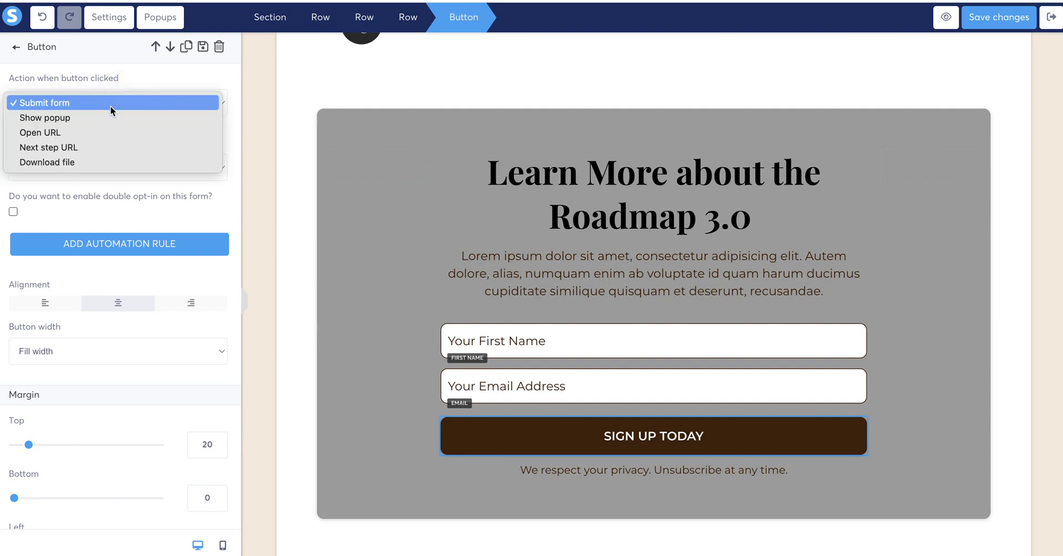
left_click(111, 105)
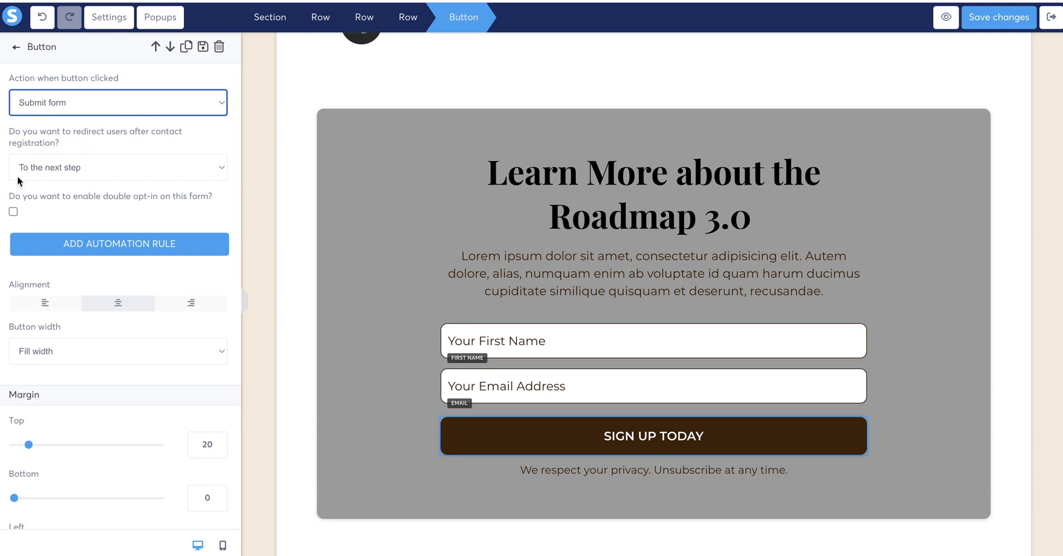
left_click(94, 168)
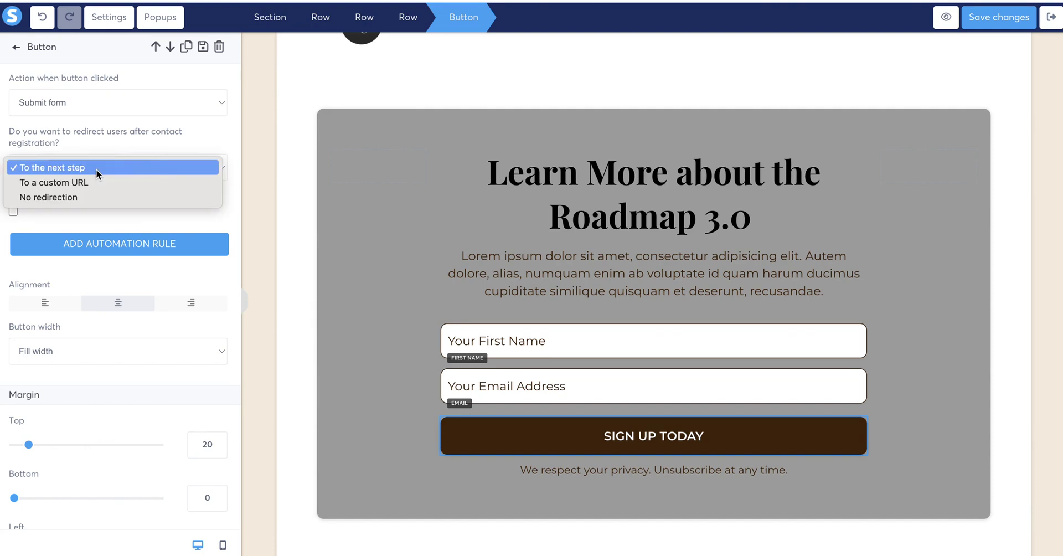
left_click(96, 169)
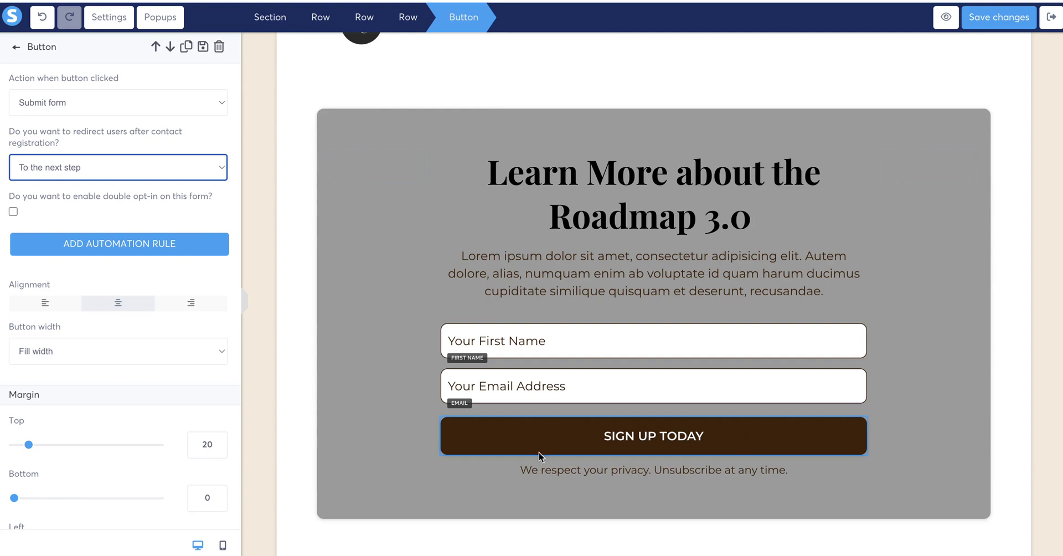
- Replace the button text SIGN UP TODAY with 'Subscribe to Changing Courses'
scroll(155, 387, "down", 8)
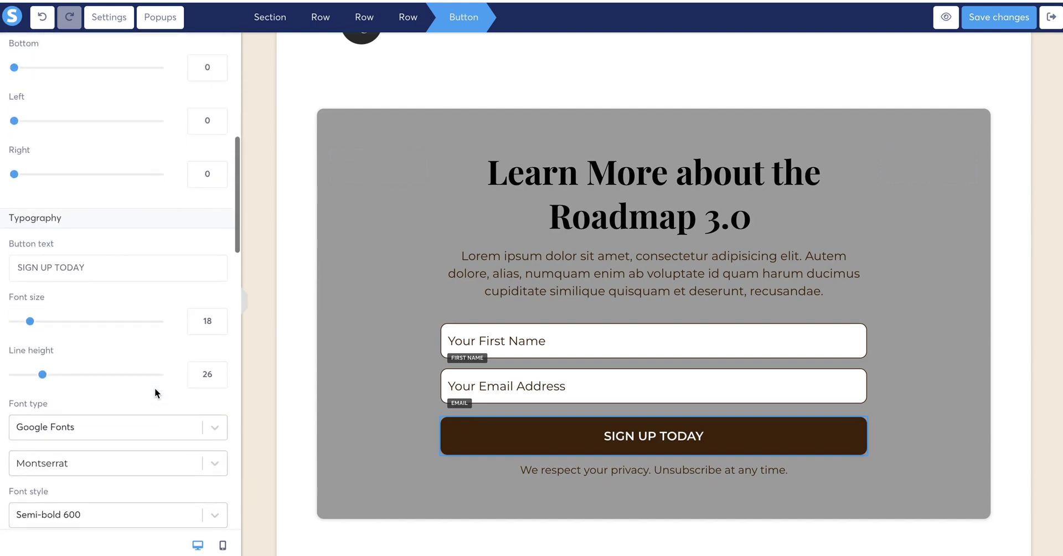
left_click_drag(116, 267, 16, 267)
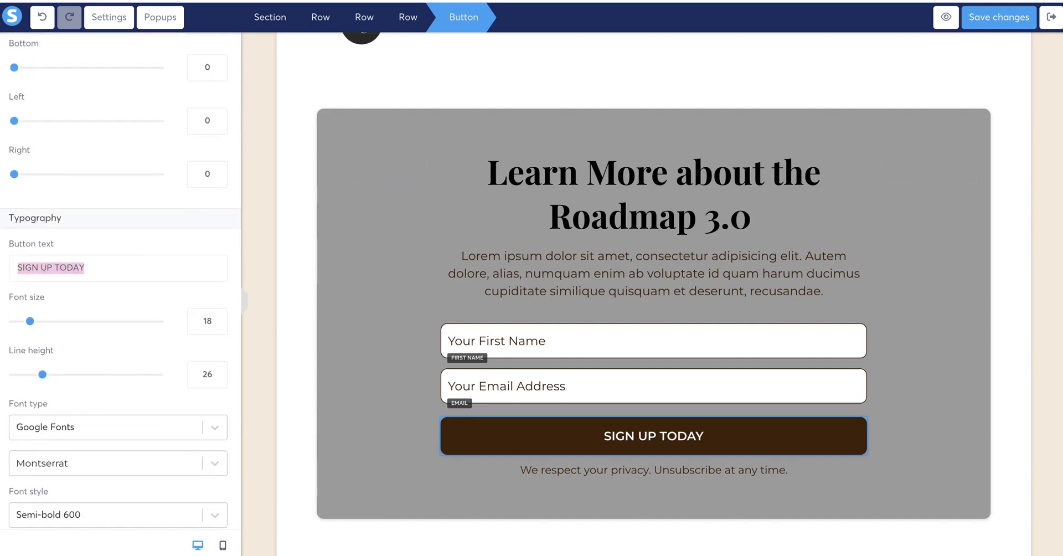
type("Subsctib")
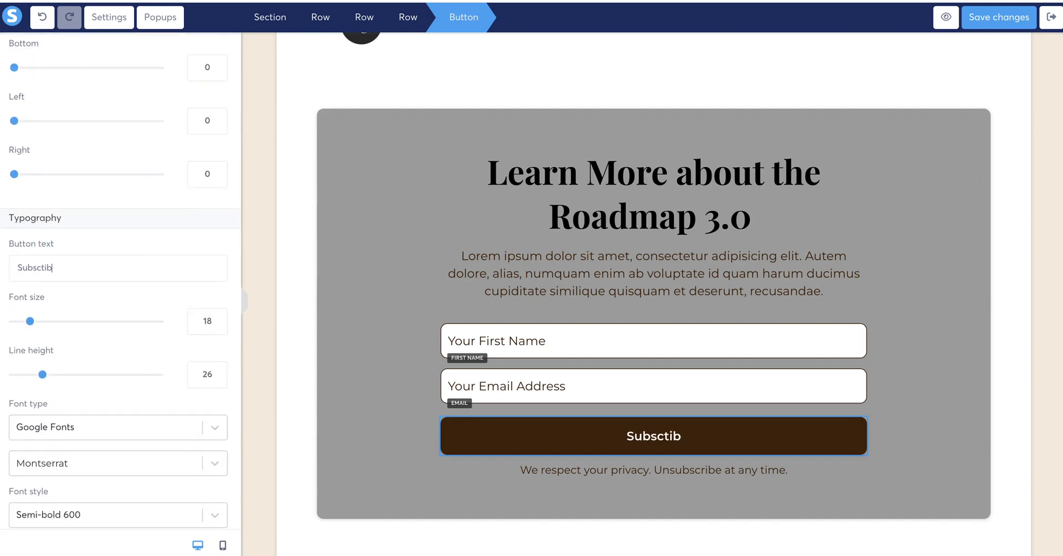
key("BackSpace")
key("BackSpace")
key("BackSpace")
type("ribe to")
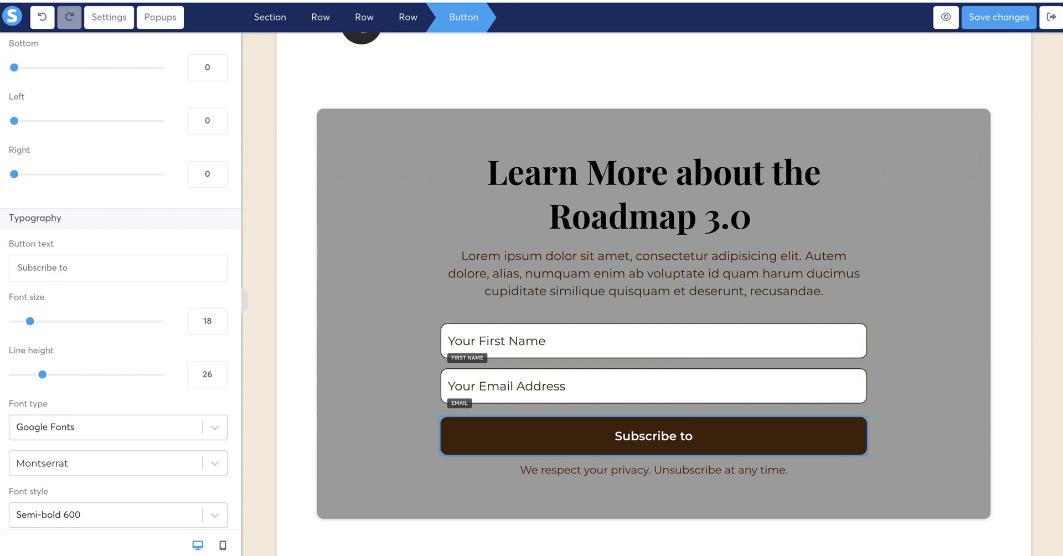
type(" Changing")
key("BackSpace")
key("BackSpace")
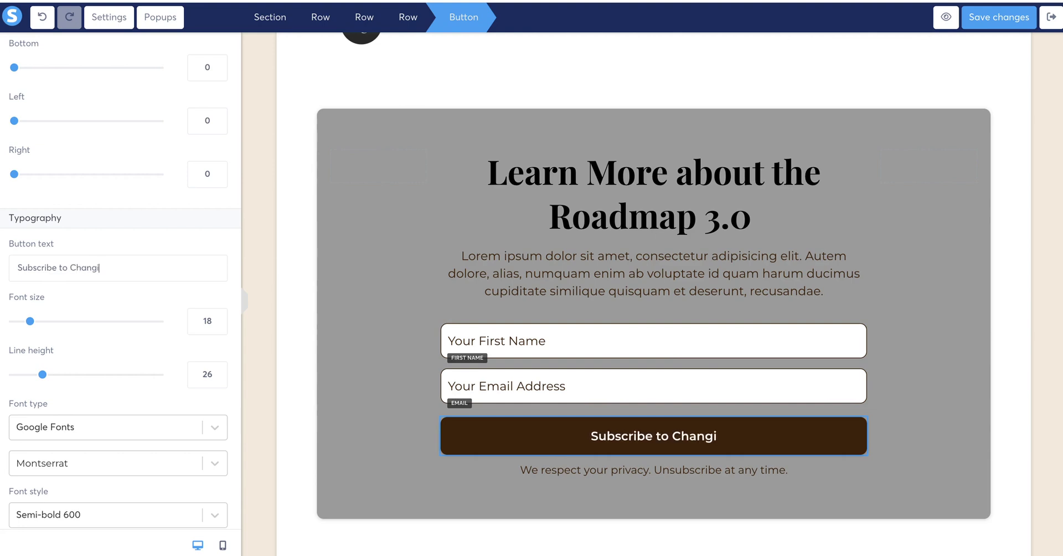
type("ng Cout")
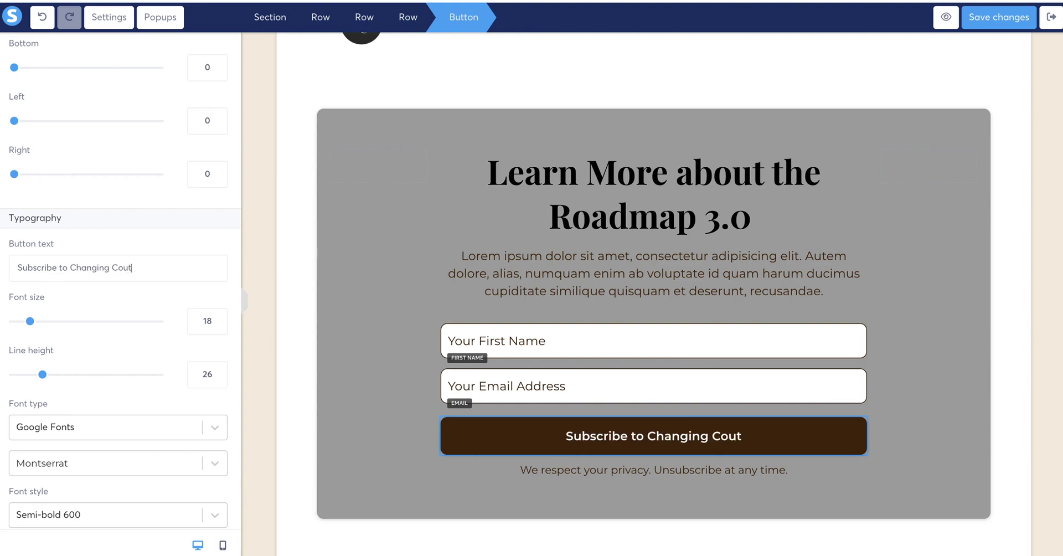
type("s")
key("BackSpace")
key("BackSpace")
type("rses")
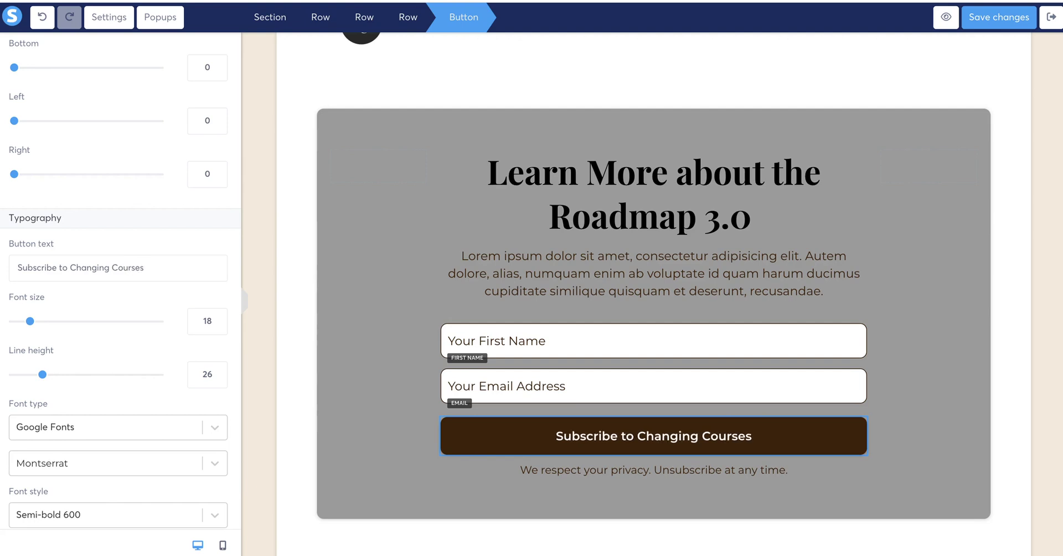
- Overwrite the 'We respect your privacy…' line with 'Dont worry we hate spam.'
left_click(713, 483)
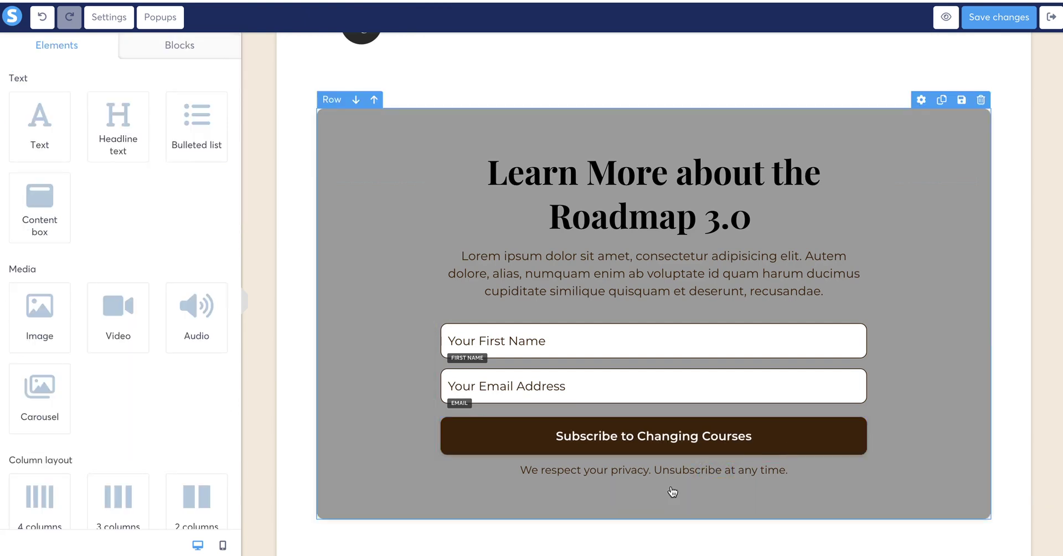
double_click(680, 470)
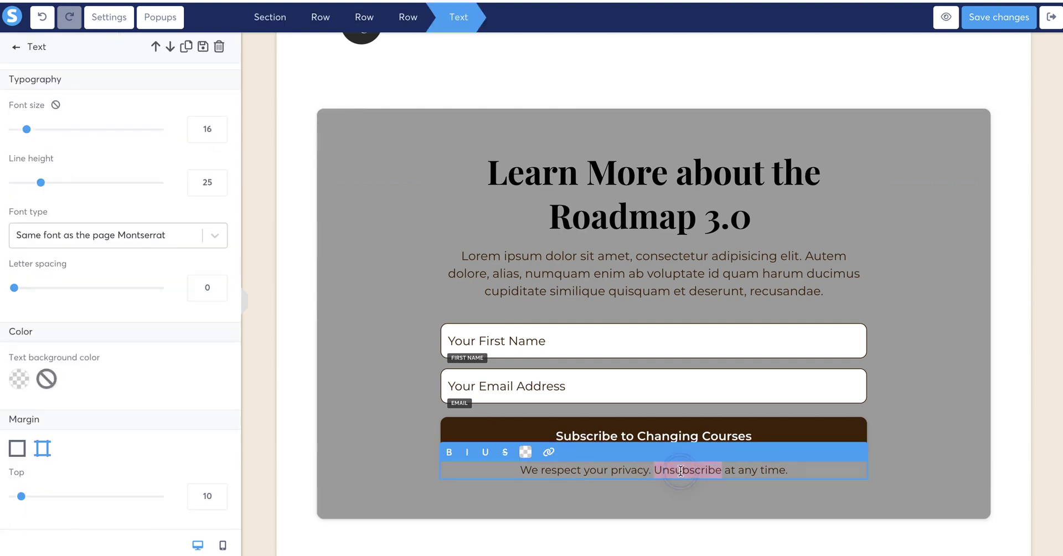
triple_click(680, 470)
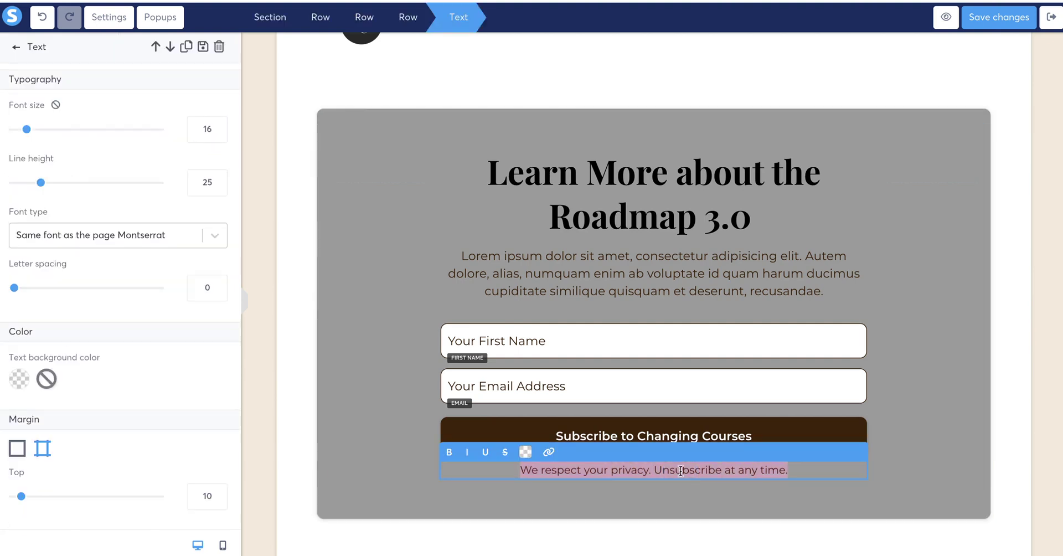
type("Dont worry we ja")
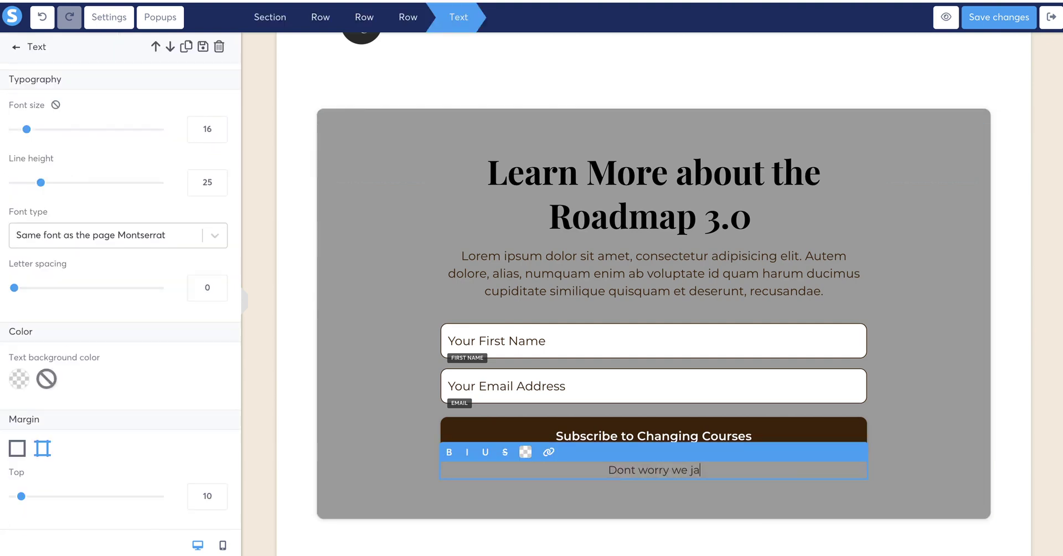
key("BackSpace")
key("BackSpace")
type("hate spa")
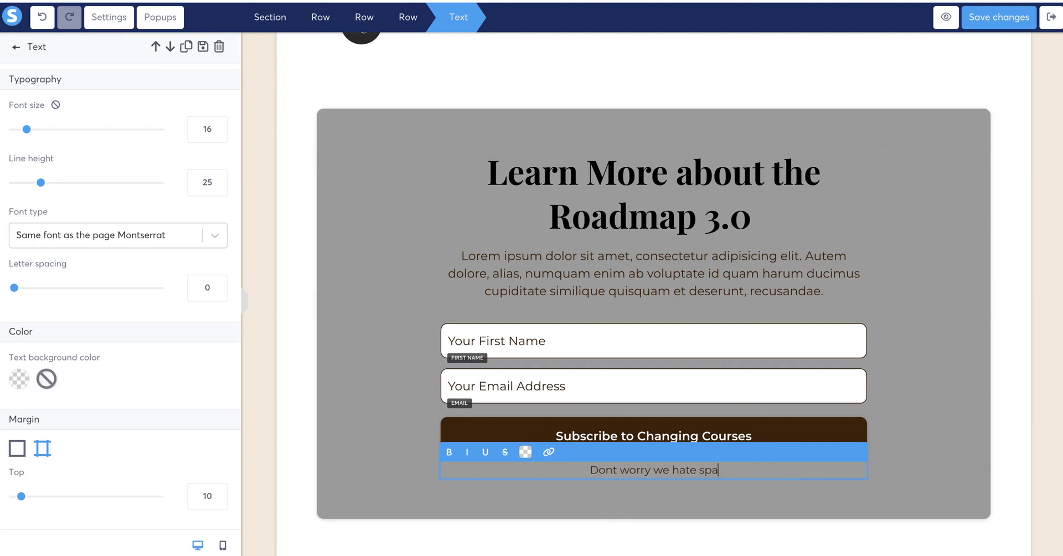
type("m.")
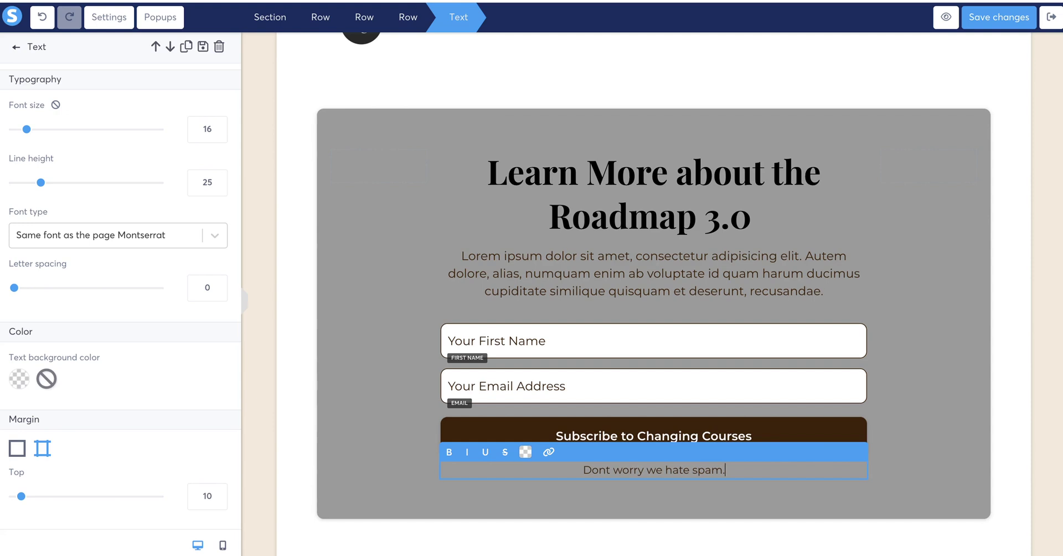
- Set the subscribe button's background color to red (D0021B)
left_click(832, 436)
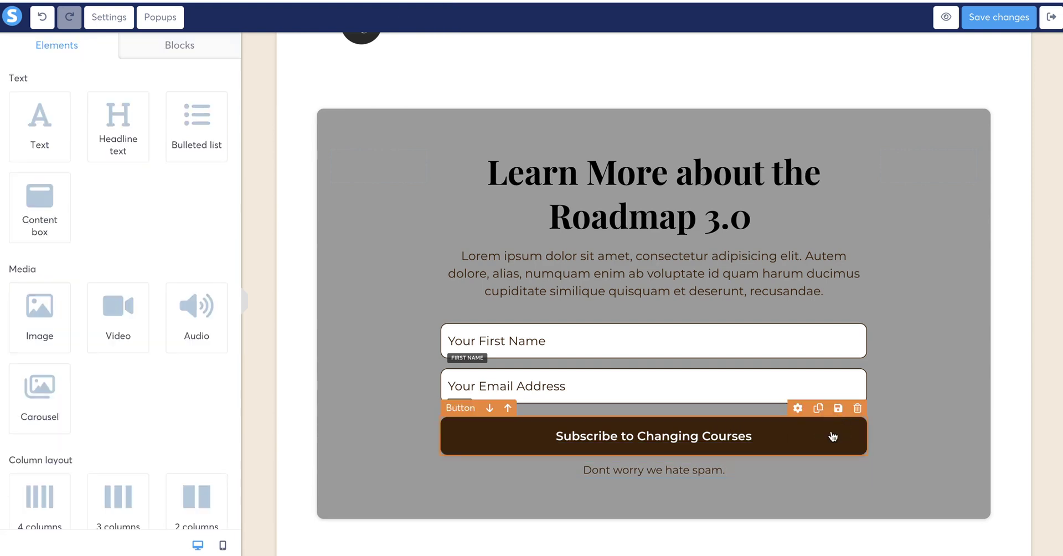
left_click(832, 436)
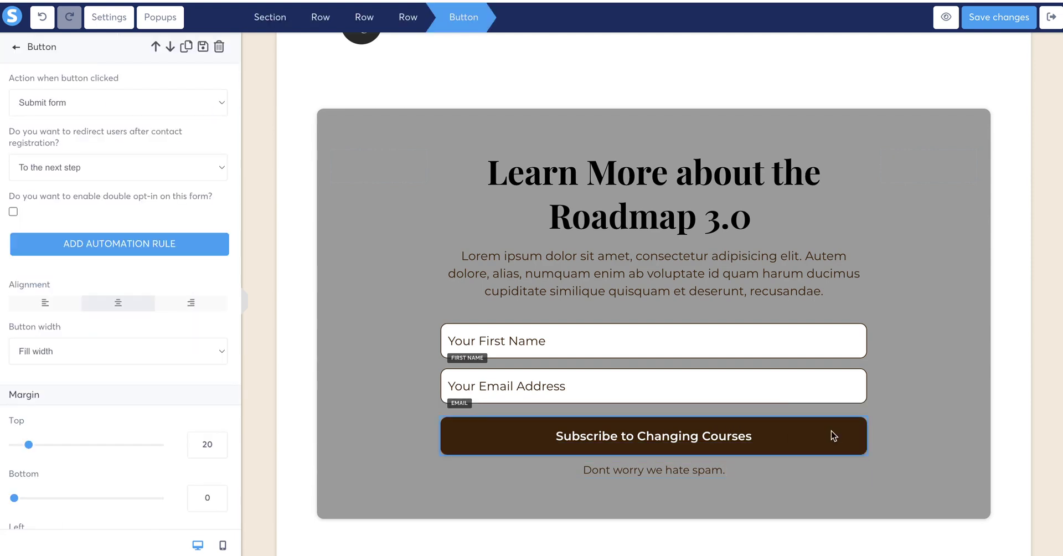
scroll(235, 443, "down", 3)
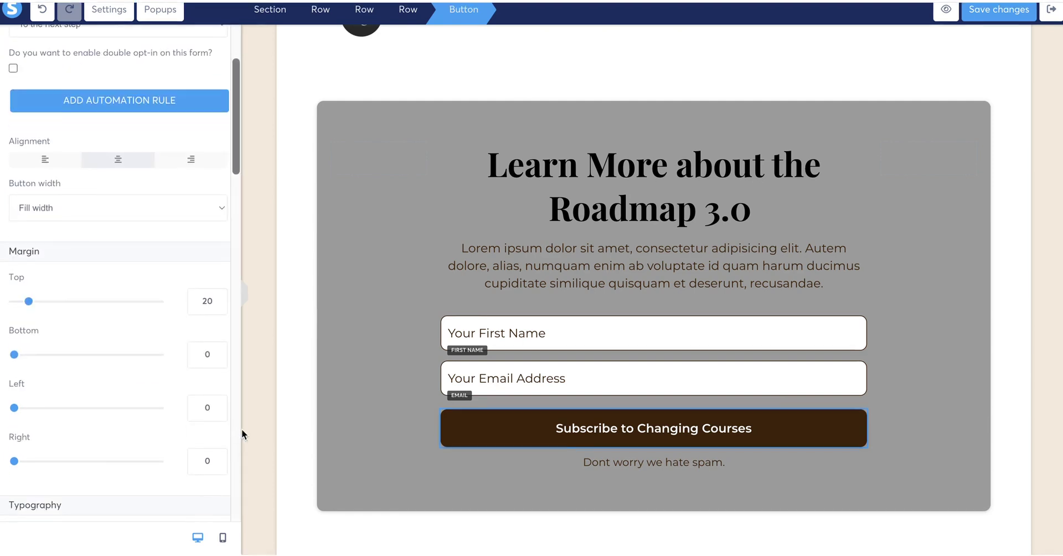
scroll(108, 457, "down", 4)
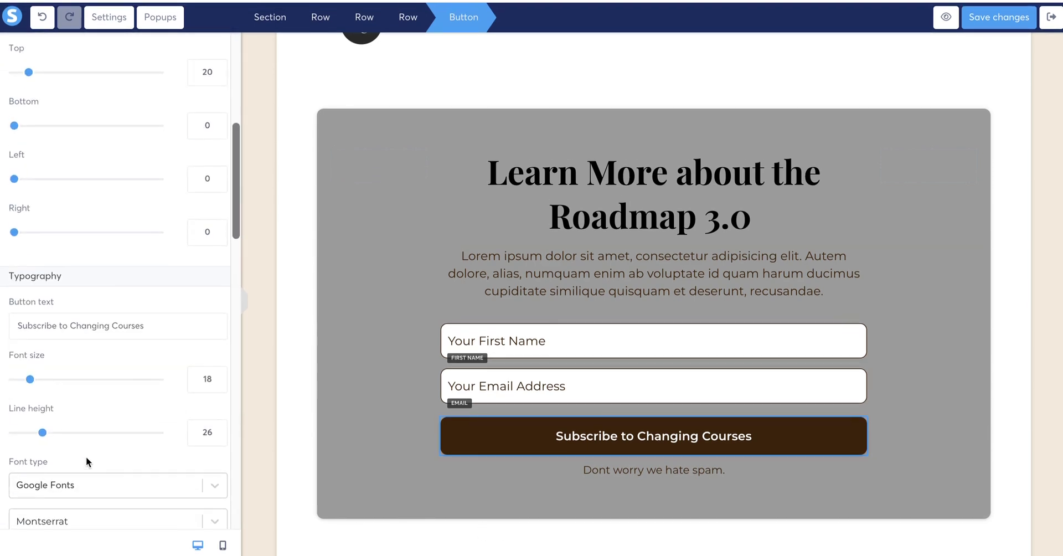
scroll(85, 457, "down", 8)
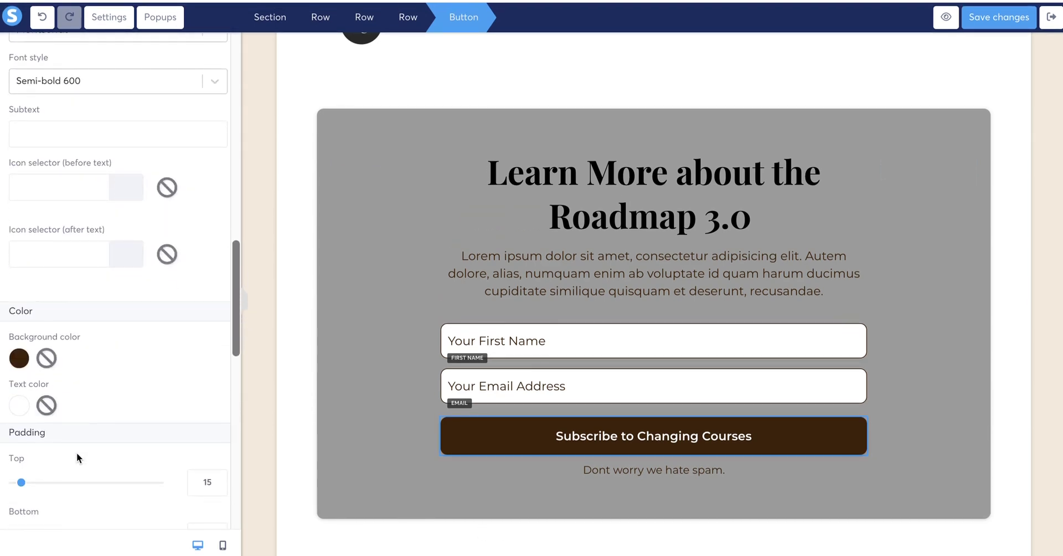
left_click(19, 358)
left_click(72, 437)
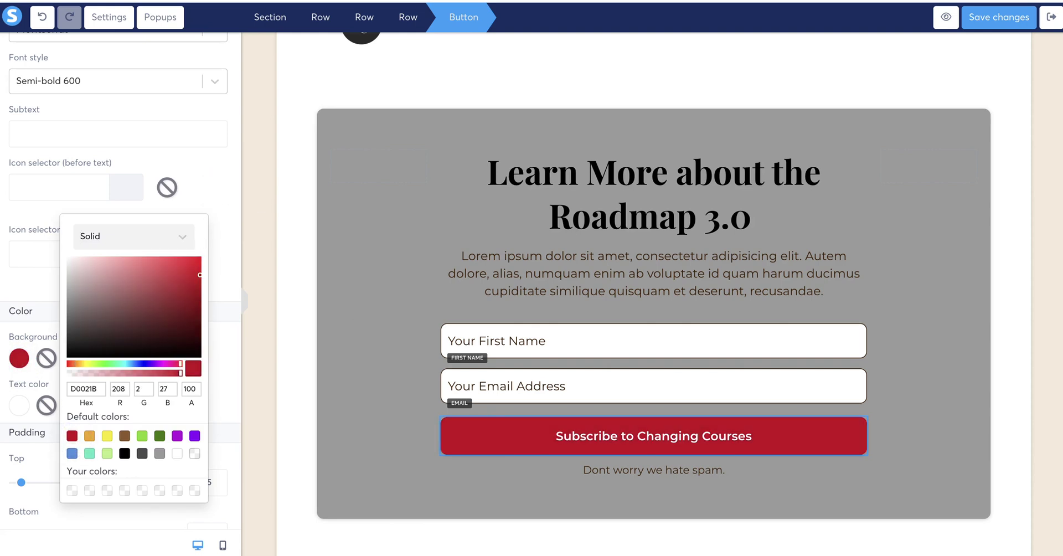
- Give the description paragraph's text a white background
left_click(698, 263)
left_click(698, 264)
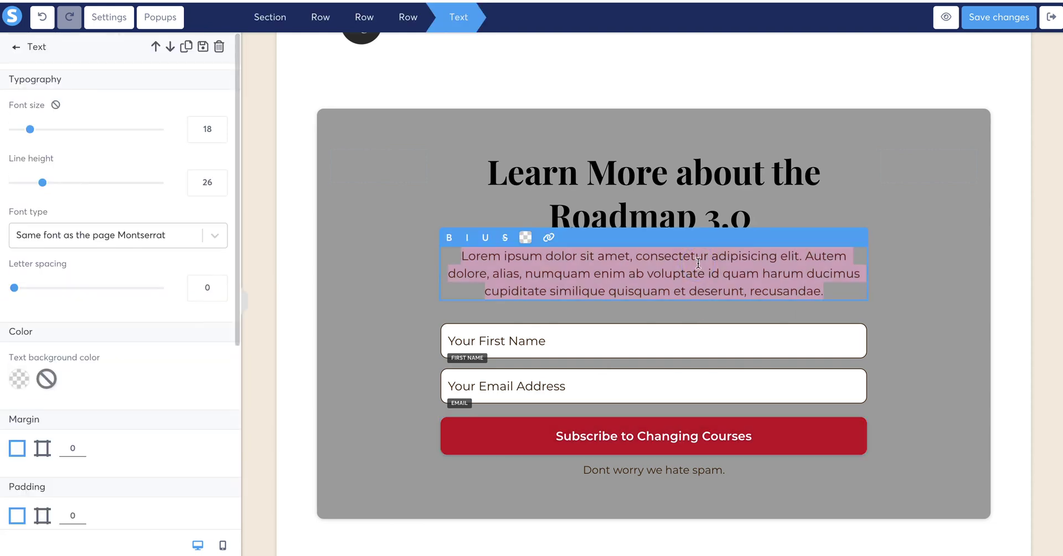
left_click(526, 238)
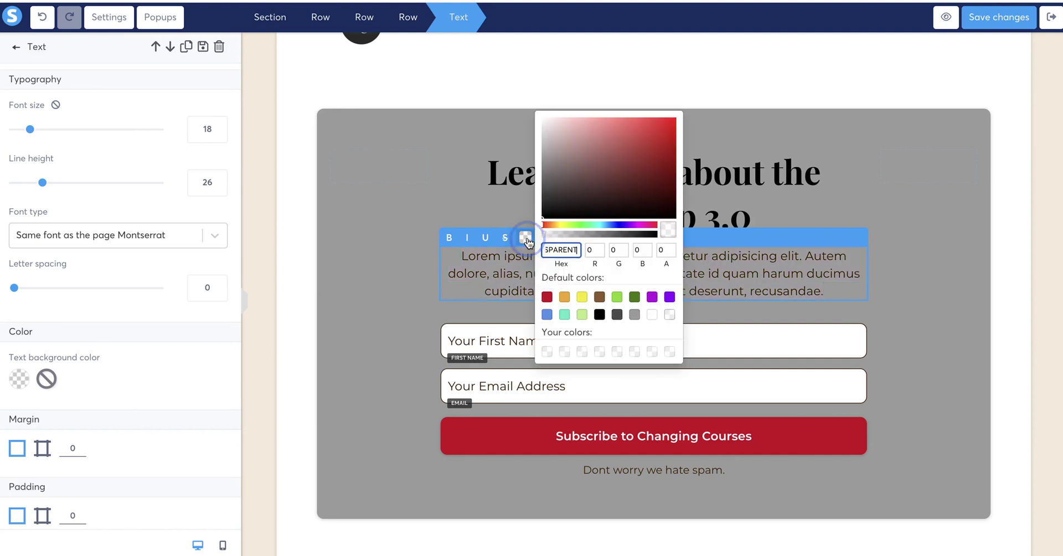
left_click(653, 319)
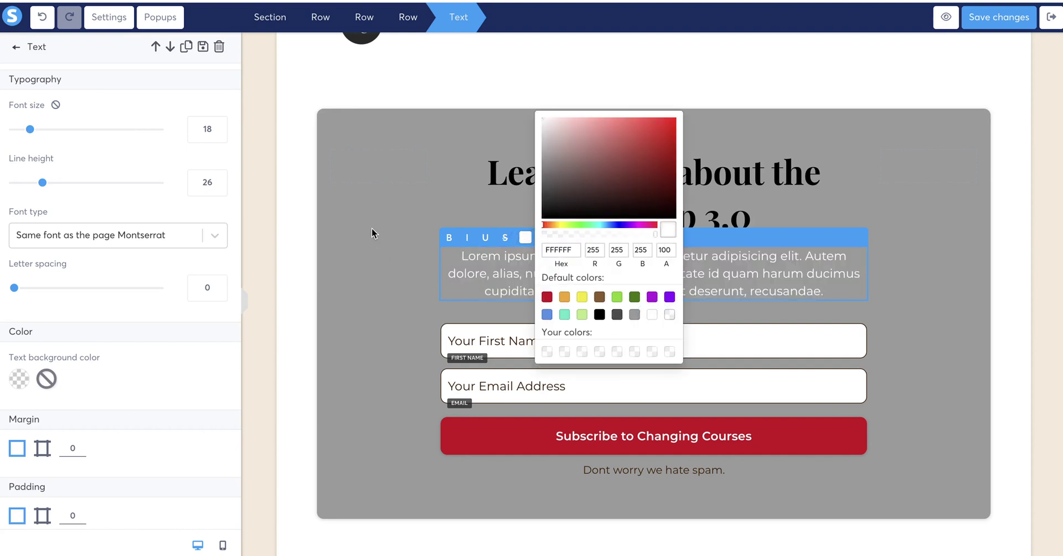
left_click(366, 208)
left_click(382, 375)
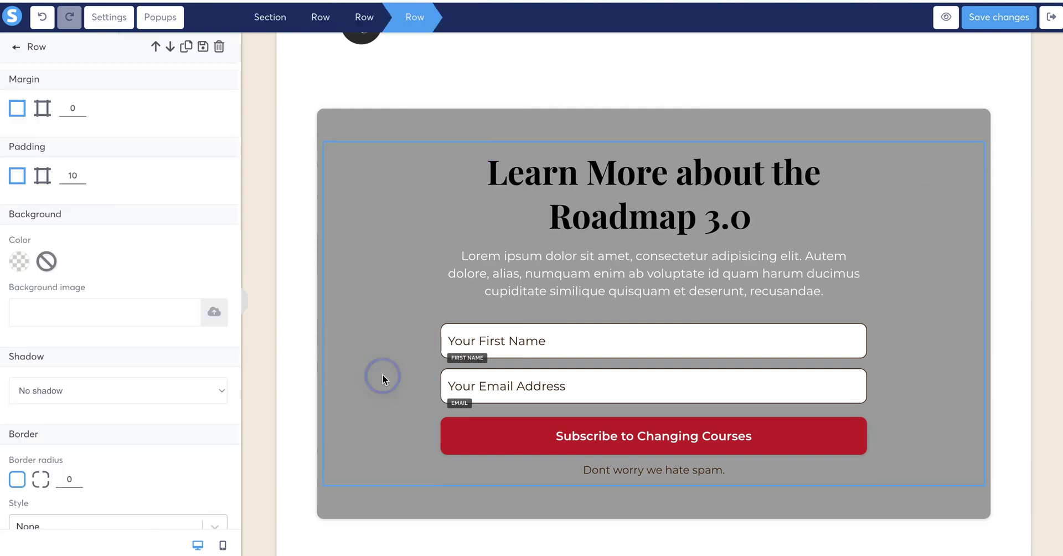